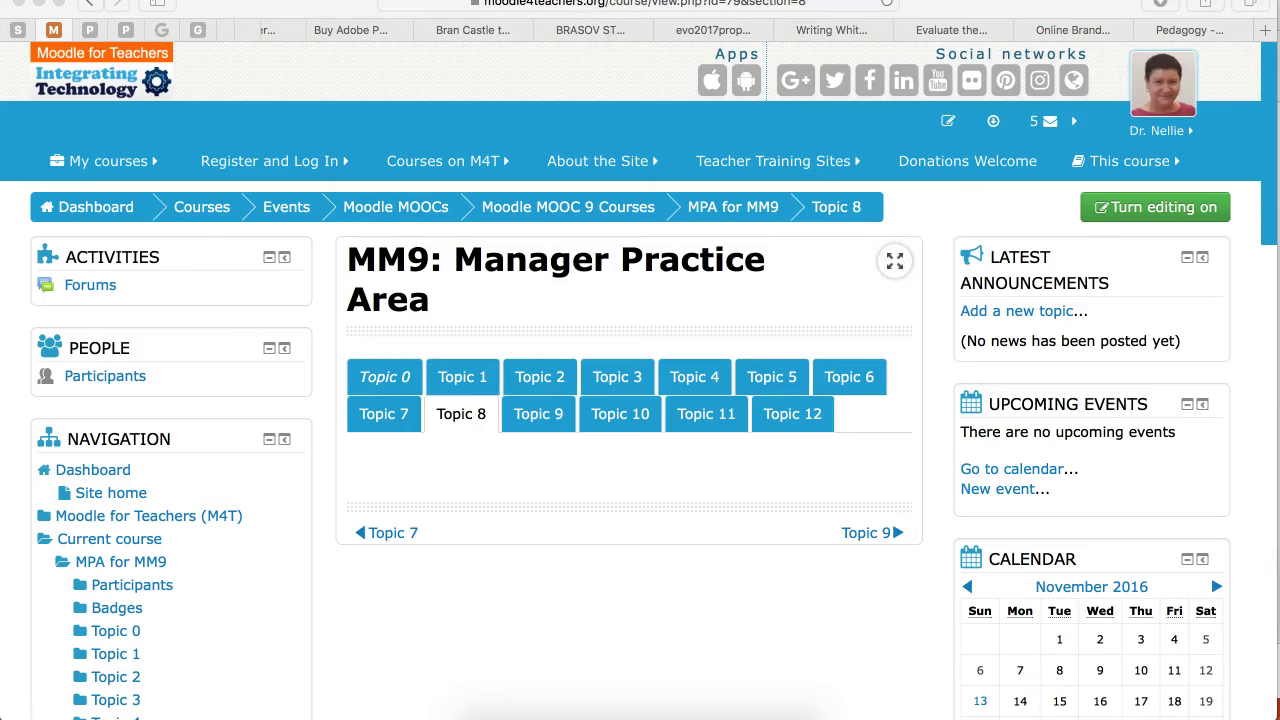
# Step: Switch the MM9: Manager Practice Area course page into editing mode
pyautogui.click(1057, 264)
pyautogui.moveTo(1057, 264)
pyautogui.mouseDown()
pyautogui.moveTo(1197, 443)
pyautogui.moveTo(1238, 705)
pyautogui.mouseUp()
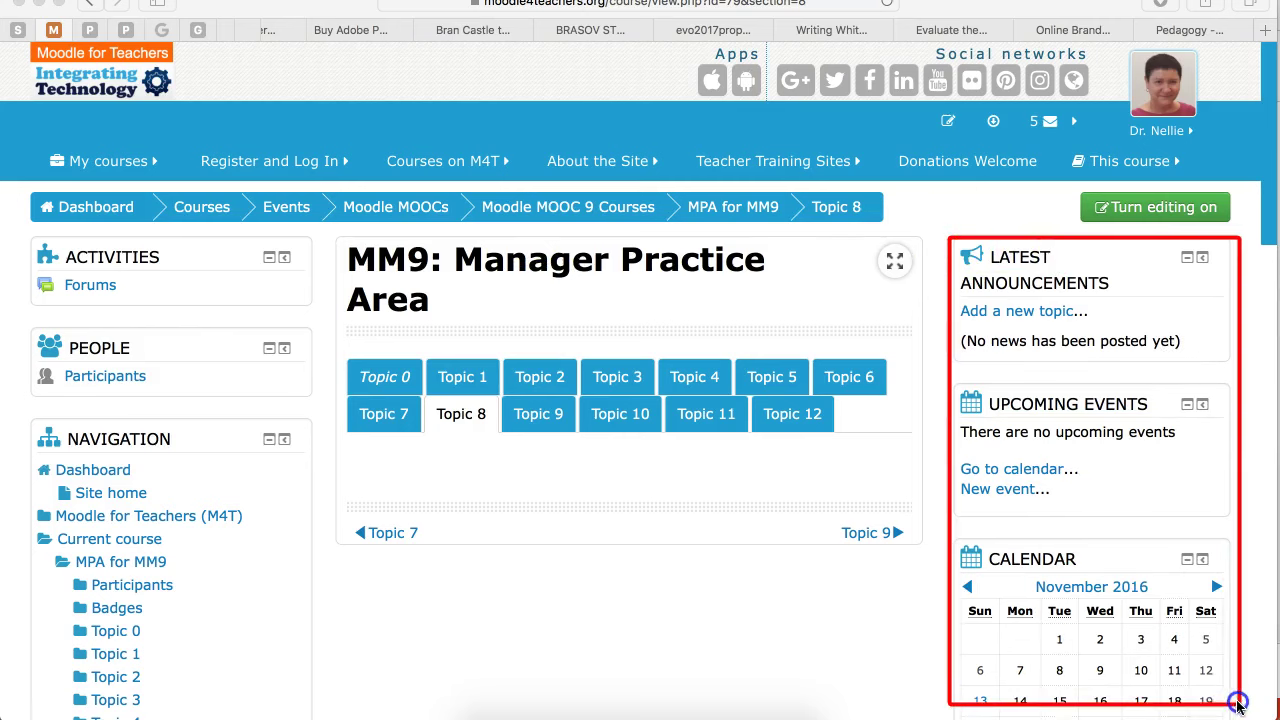
pyautogui.moveTo(19, 231)
pyautogui.mouseDown()
pyautogui.moveTo(165, 258)
pyautogui.moveTo(255, 368)
pyautogui.moveTo(296, 698)
pyautogui.mouseUp()
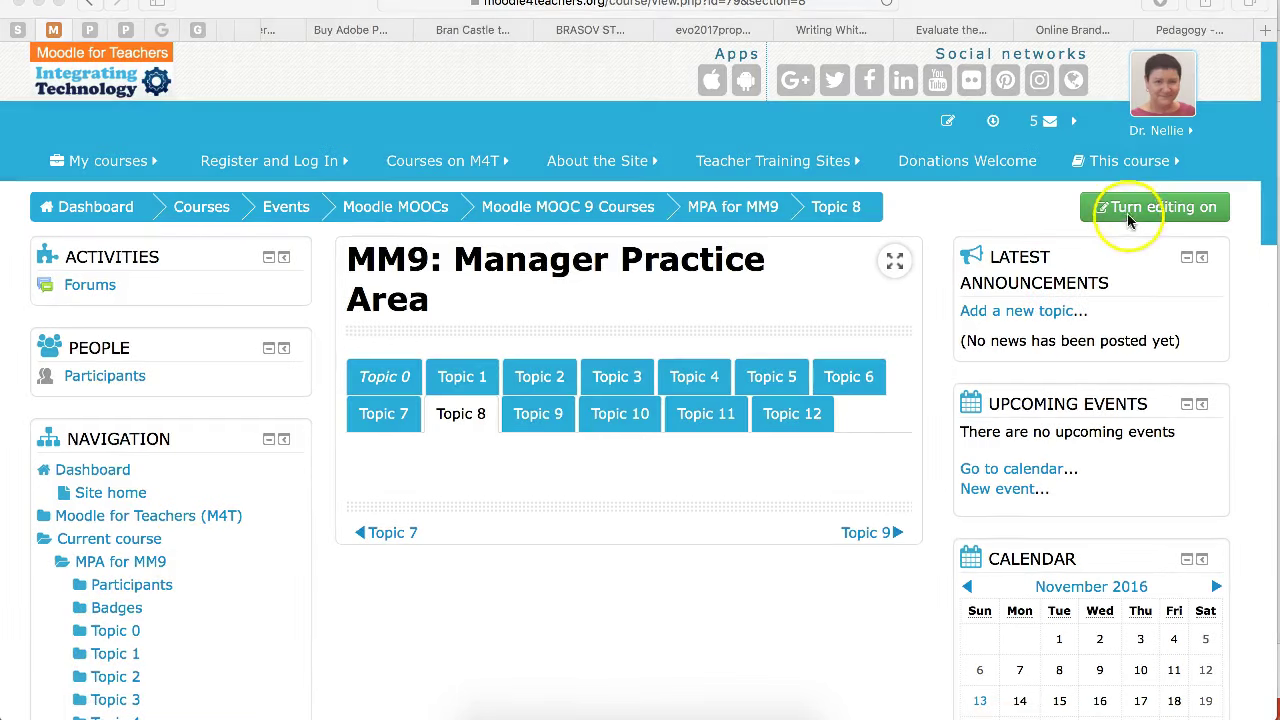
pyautogui.click(1140, 207)
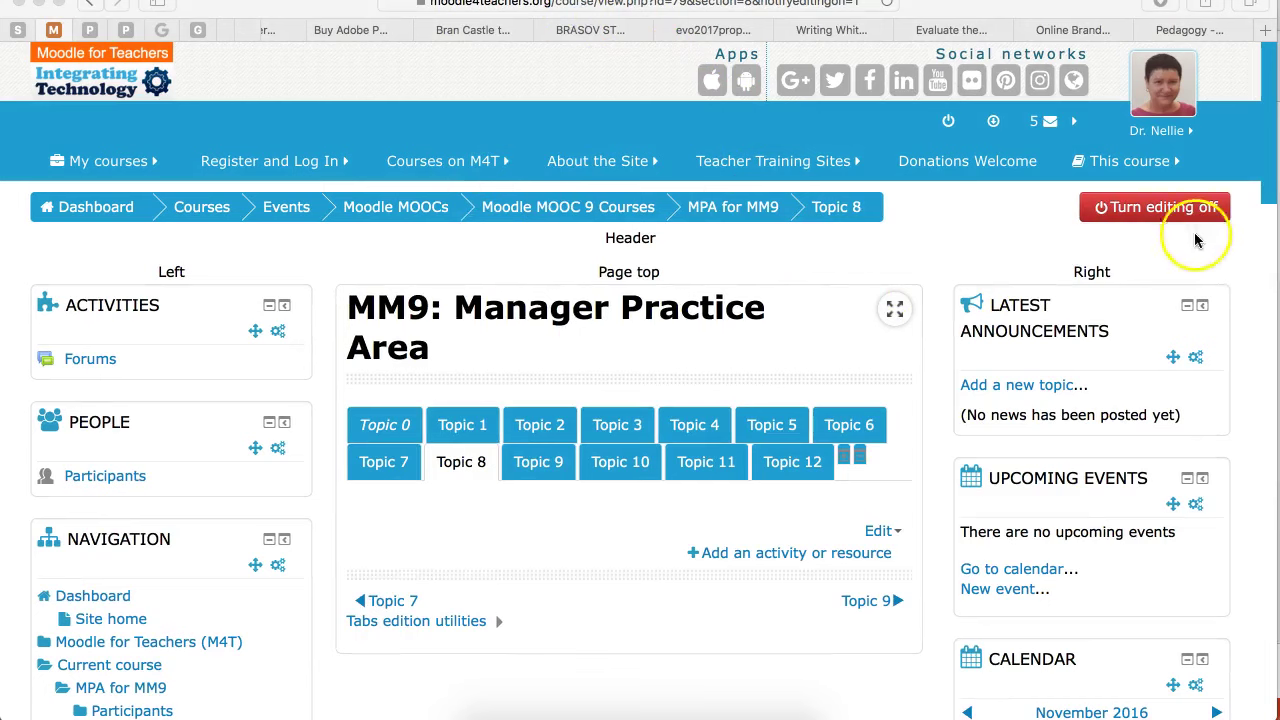
pyautogui.click(1246, 348)
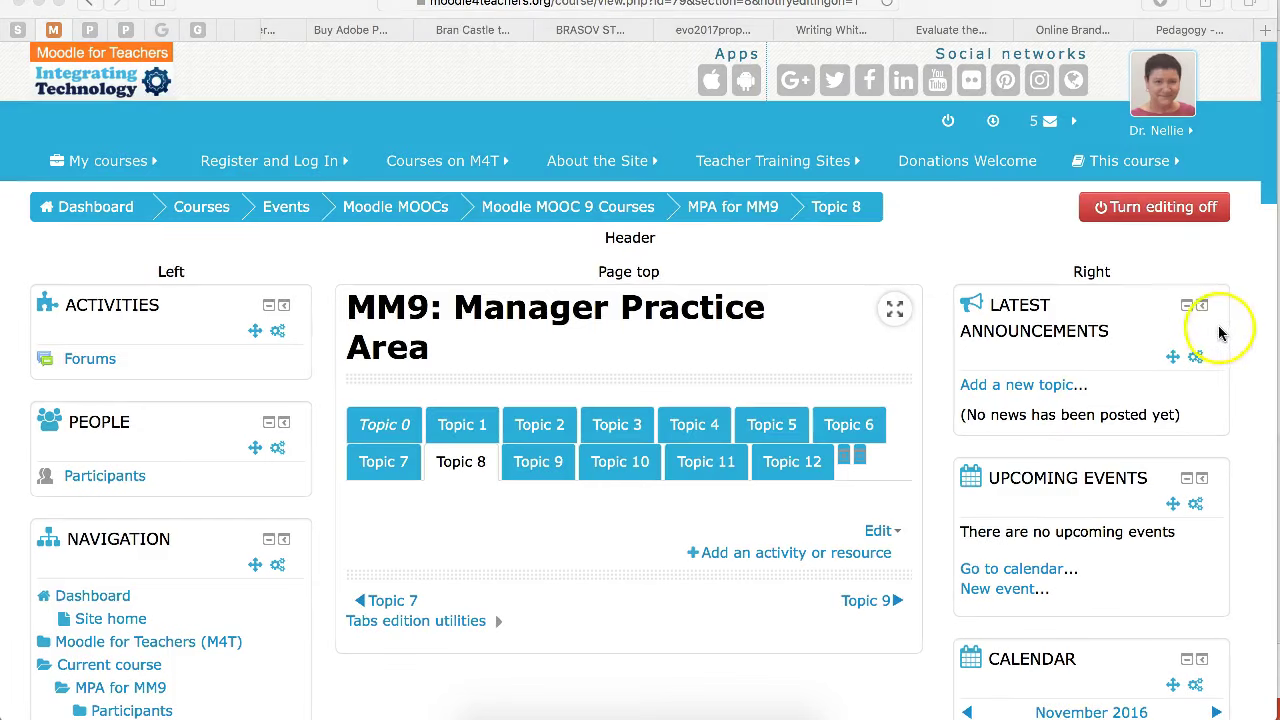
# Step: Delete the Latest Announcements block, then the Upcoming Events block, confirming each deletion
pyautogui.click(1195, 360)
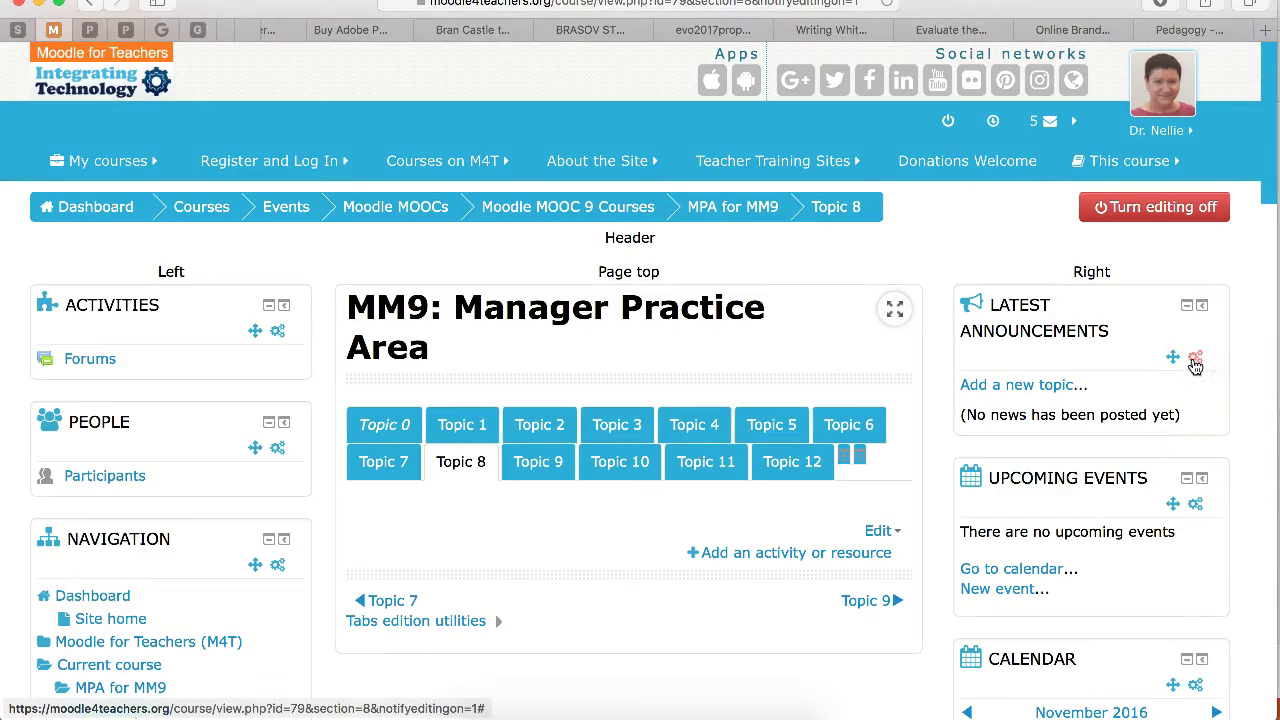
pyautogui.click(1194, 361)
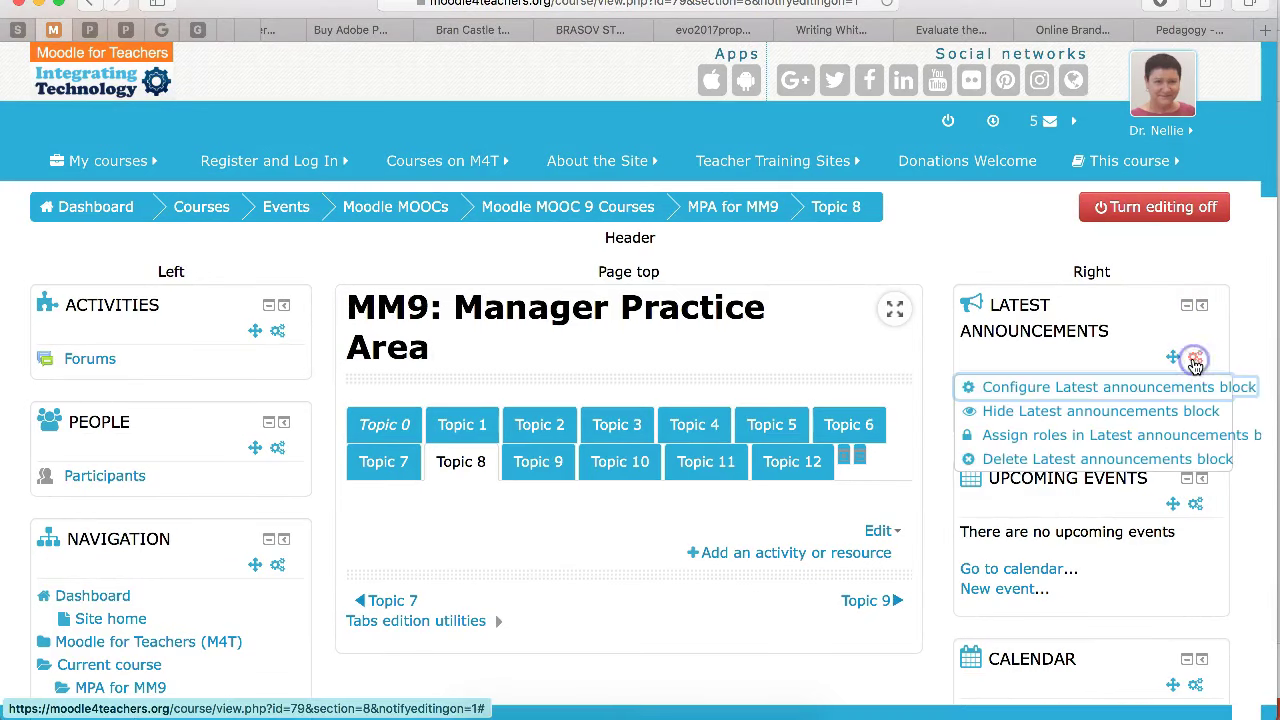
pyautogui.click(1110, 459)
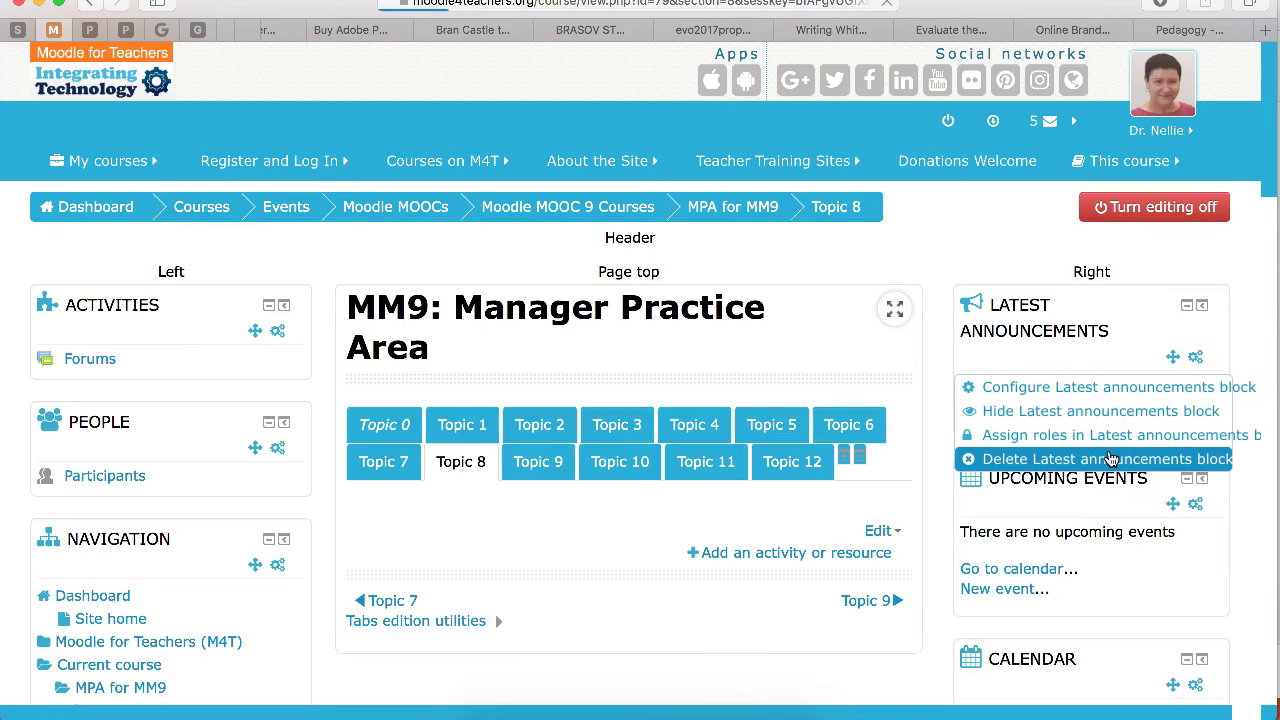
pyautogui.click(557, 427)
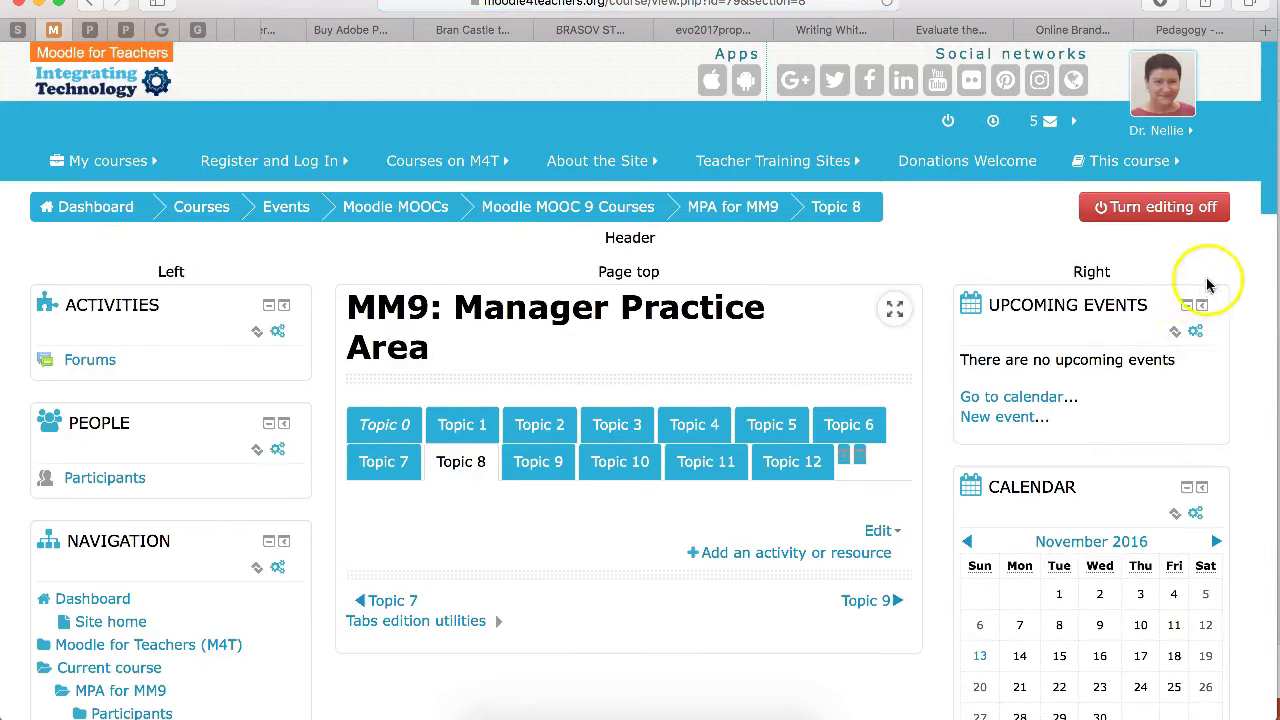
pyautogui.click(1197, 332)
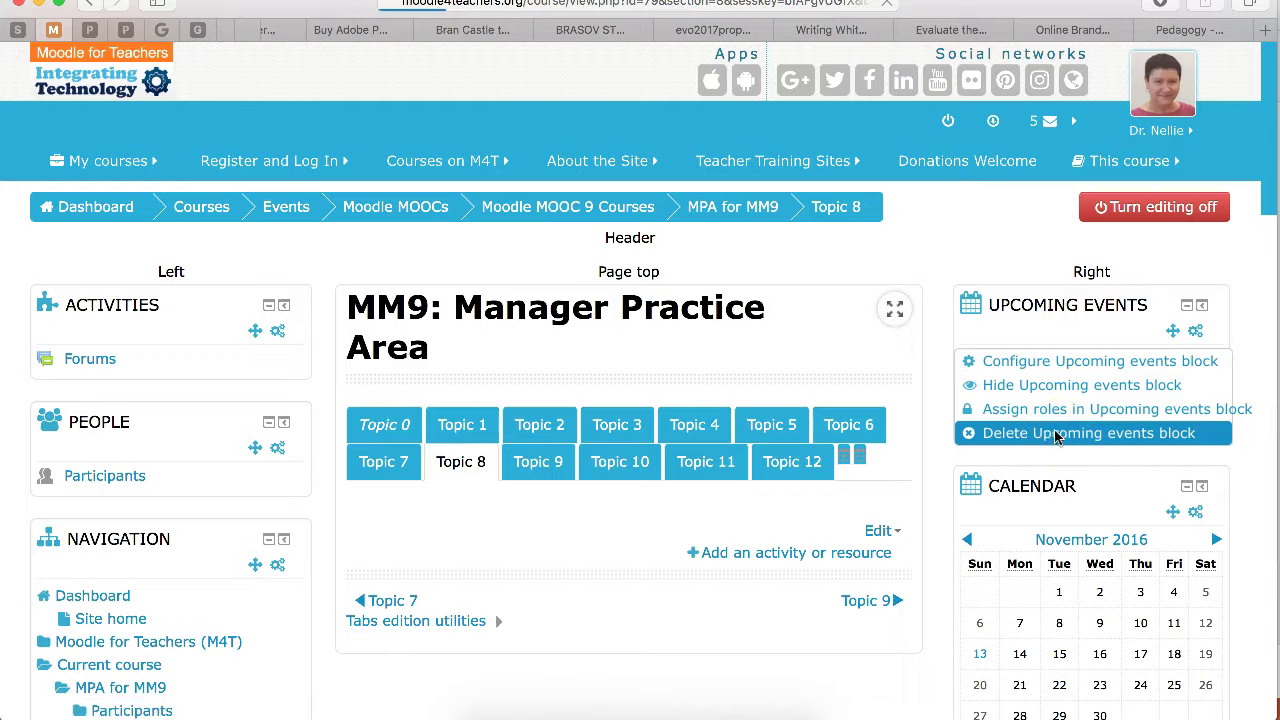
pyautogui.click(545, 404)
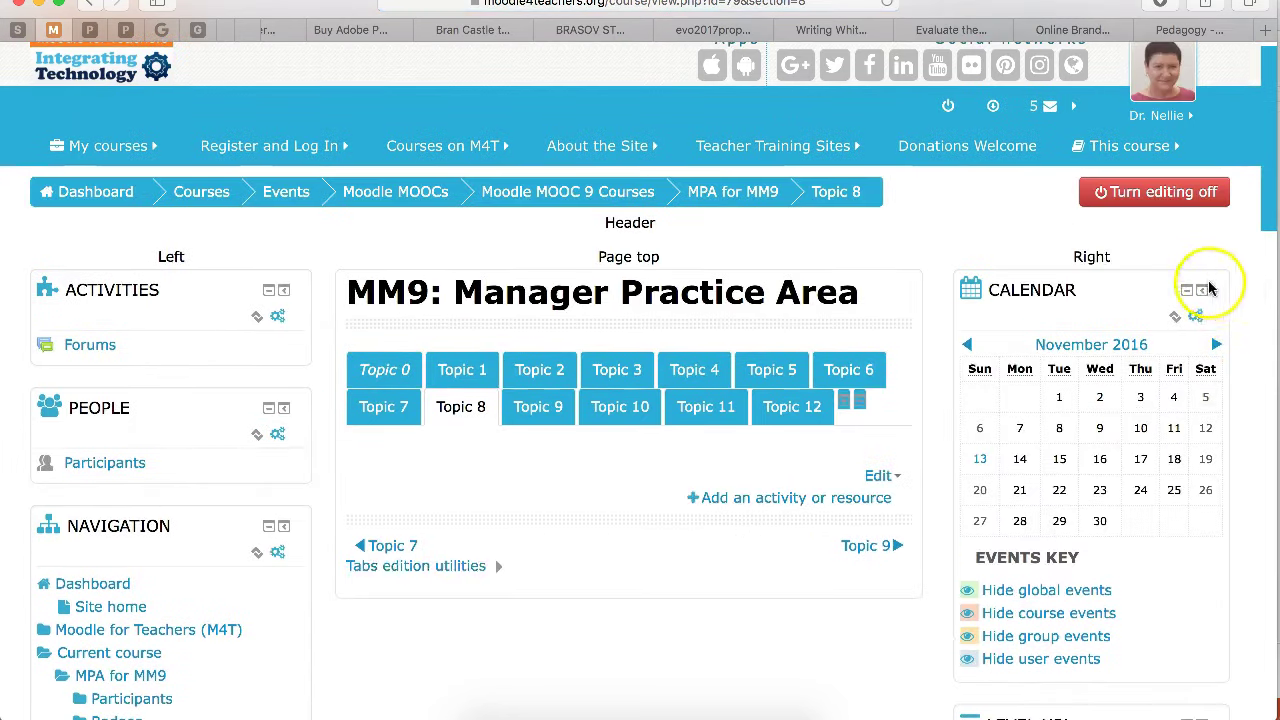
# Step: Delete the Calendar block from the right column
pyautogui.click(1195, 316)
pyautogui.click(1042, 420)
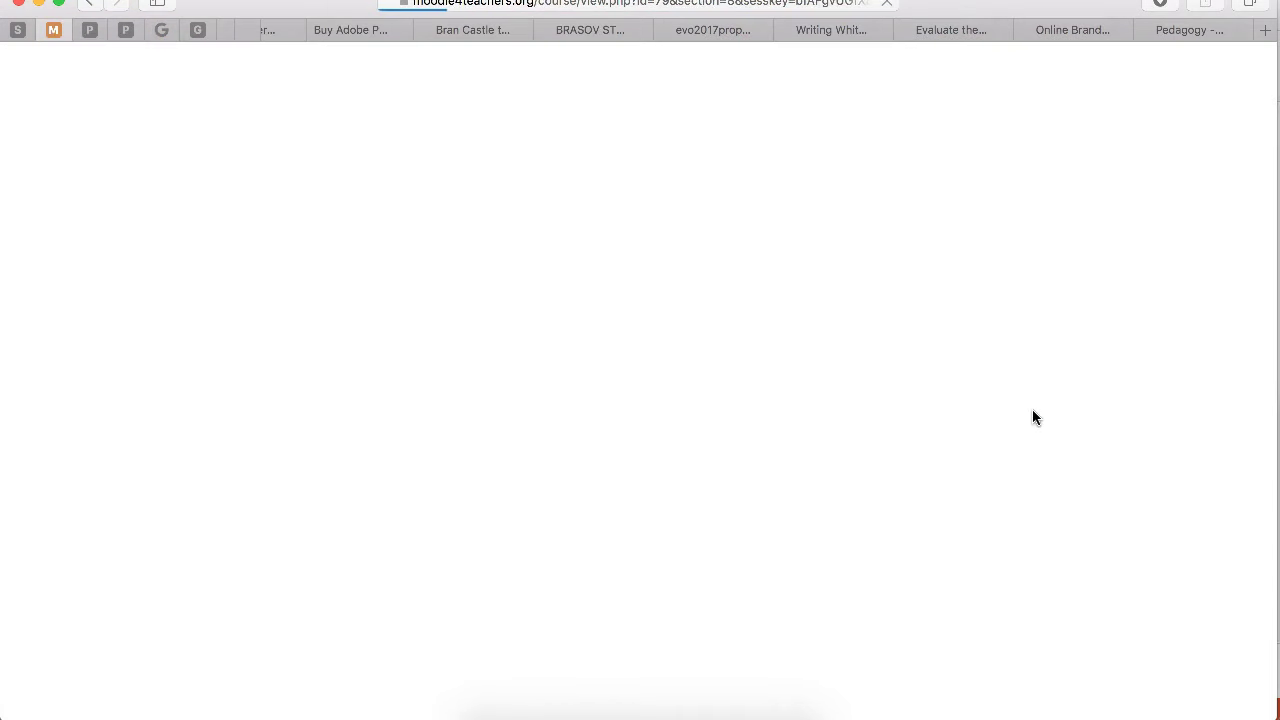
pyautogui.click(562, 408)
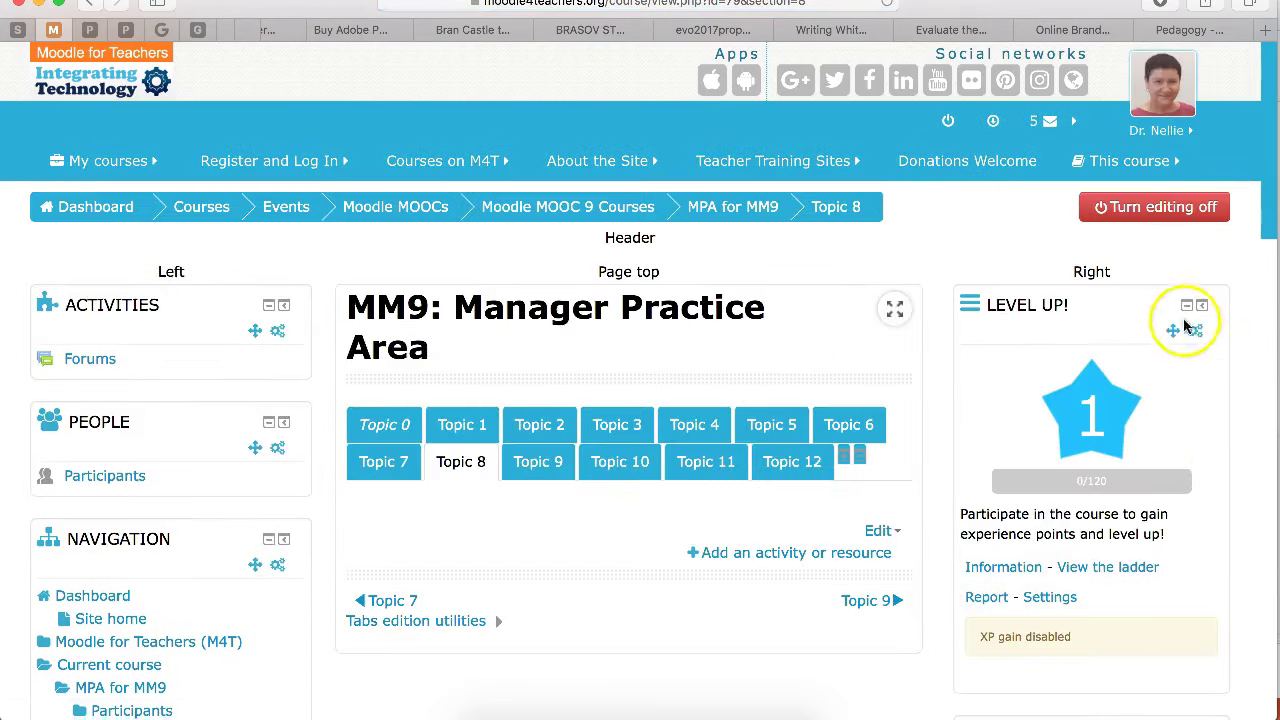
# Step: Delete the Level Up! block, returning to the course page after the error
pyautogui.click(1195, 330)
pyautogui.click(1047, 432)
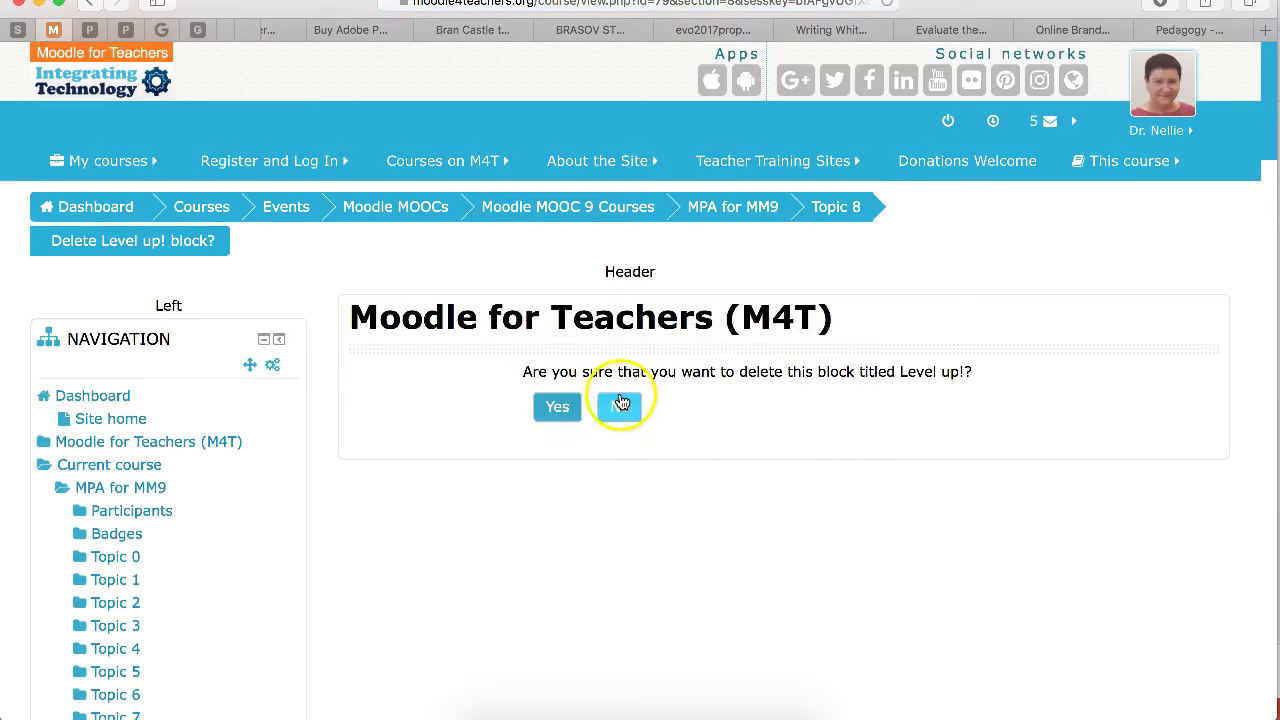
pyautogui.click(566, 412)
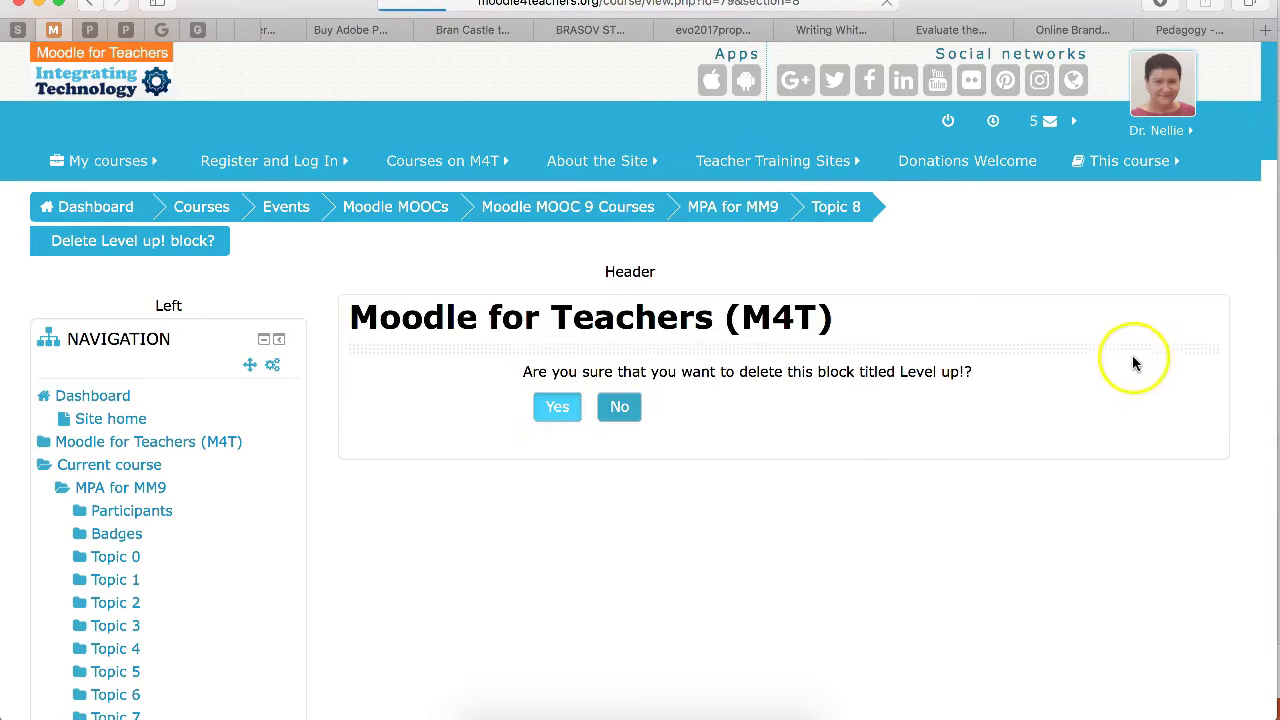
pyautogui.click(564, 410)
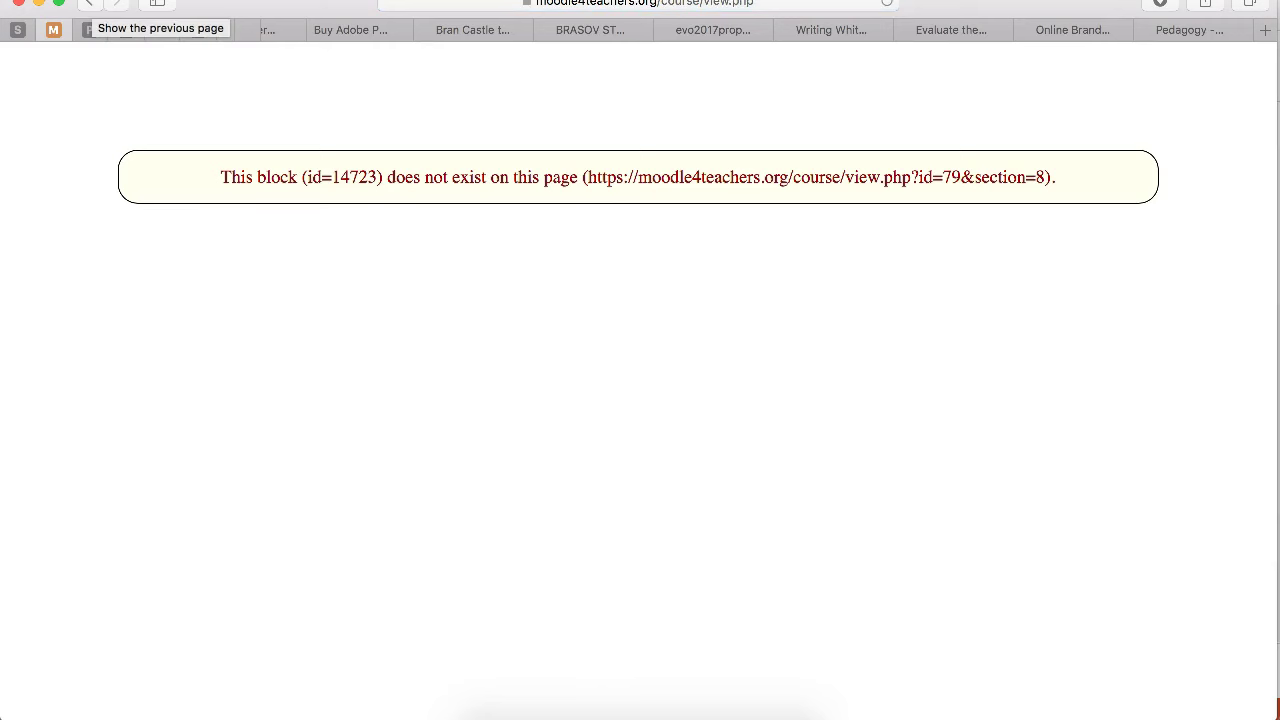
pyautogui.click(89, 3)
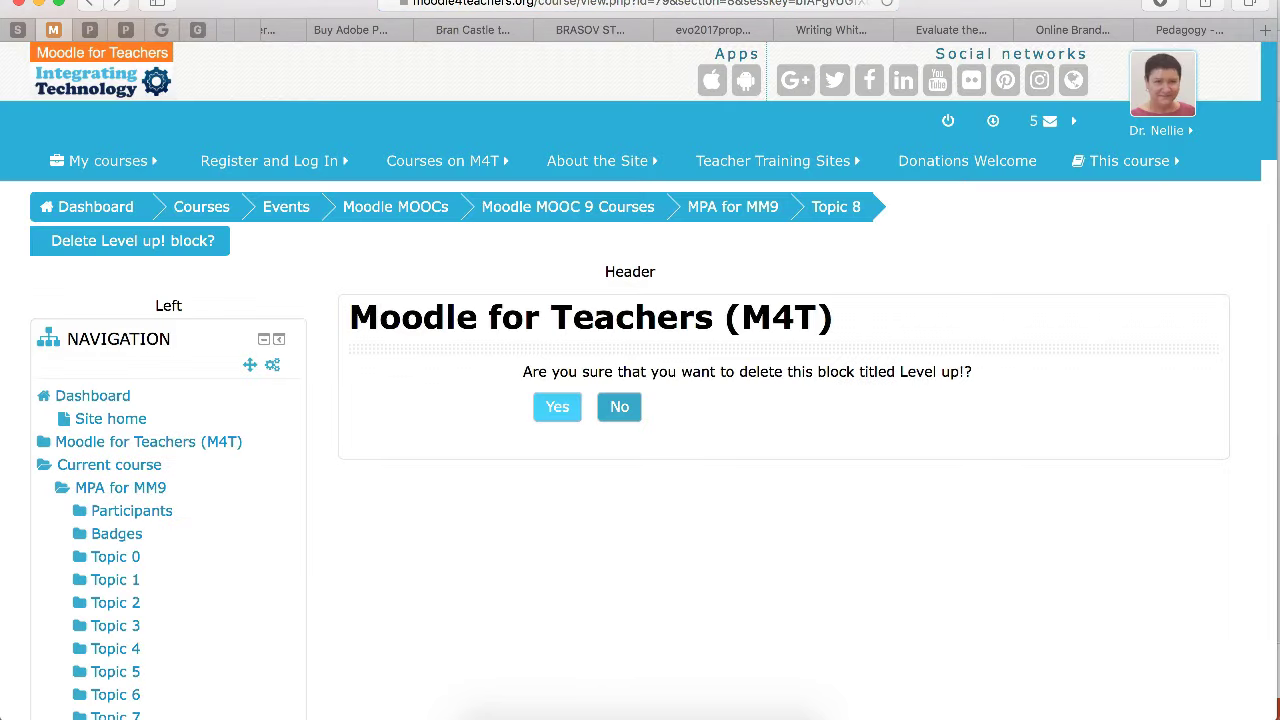
pyautogui.click(89, 4)
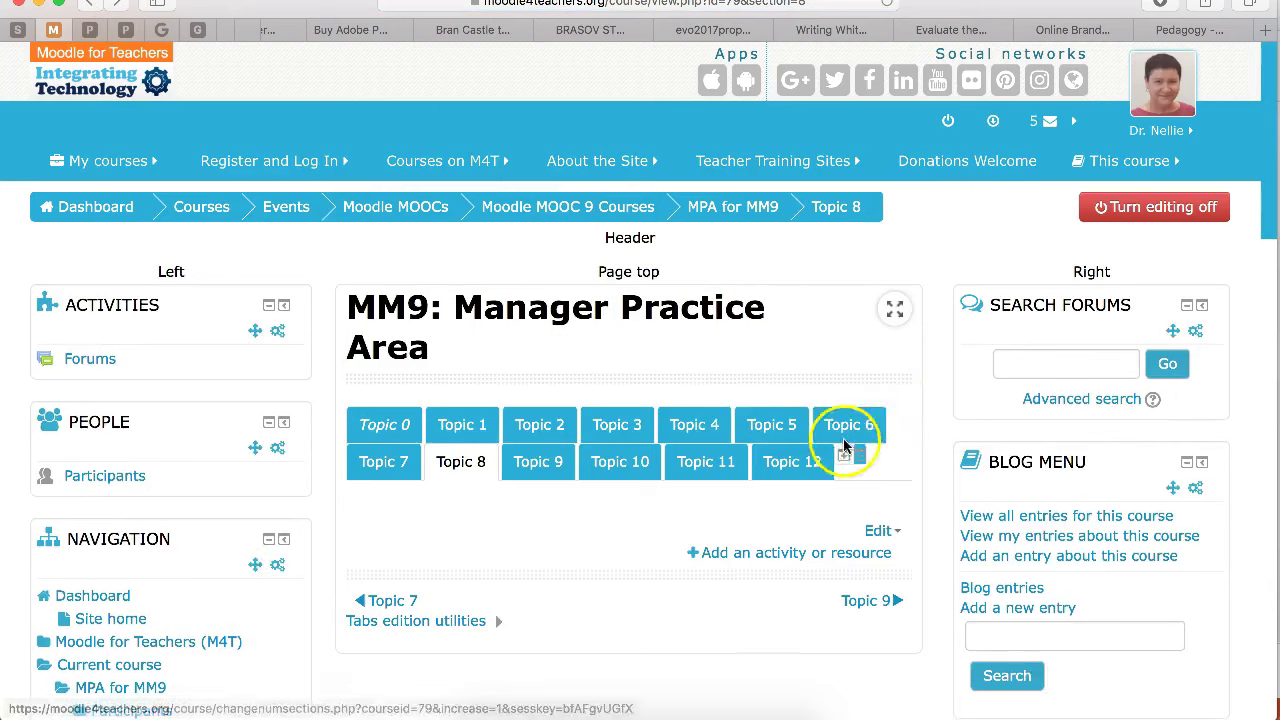
# Step: Delete the Search Forums block
pyautogui.click(1203, 332)
pyautogui.click(1062, 437)
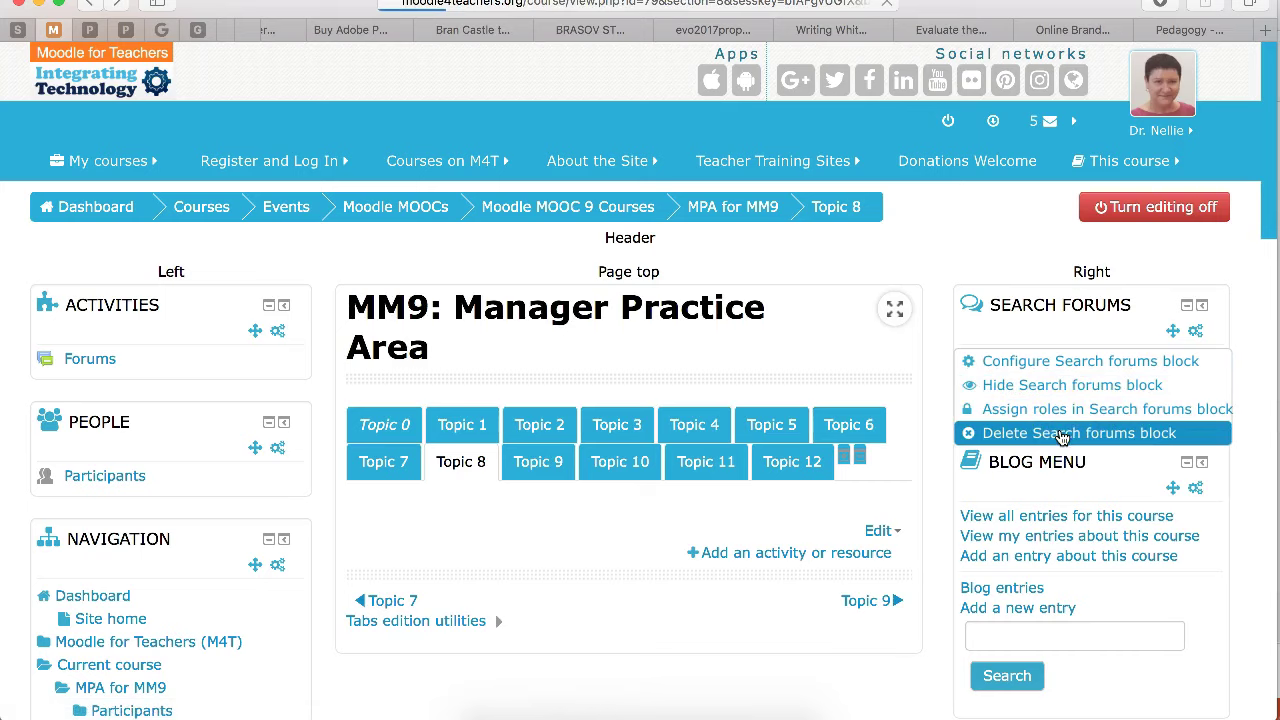
pyautogui.click(559, 408)
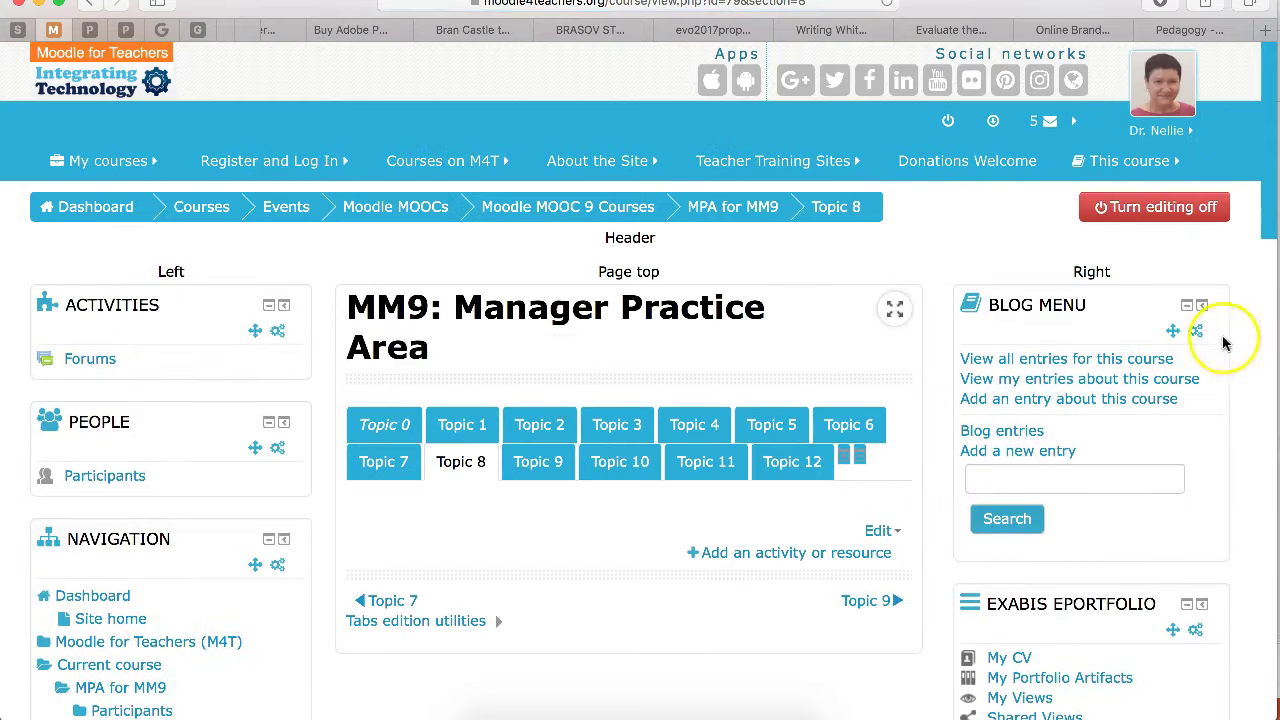
# Step: Delete the Blog Menu block, leaving the right column empty
pyautogui.click(1195, 331)
pyautogui.click(1005, 433)
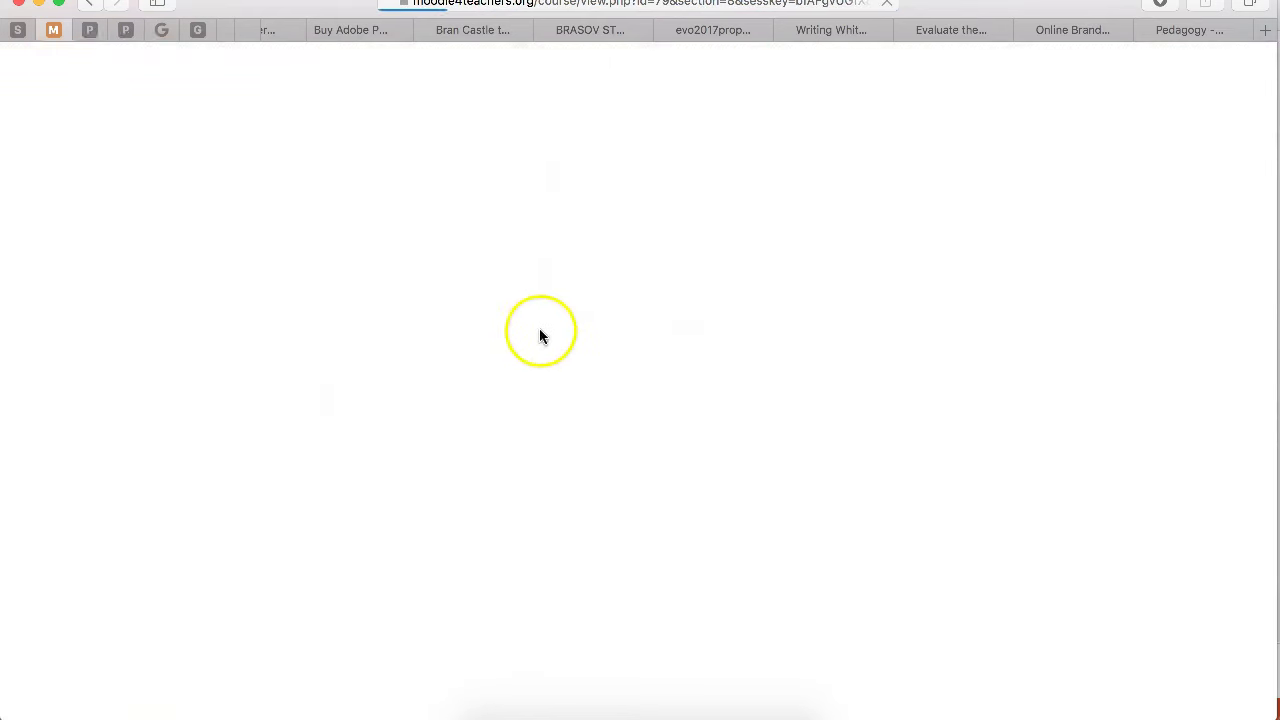
pyautogui.click(557, 406)
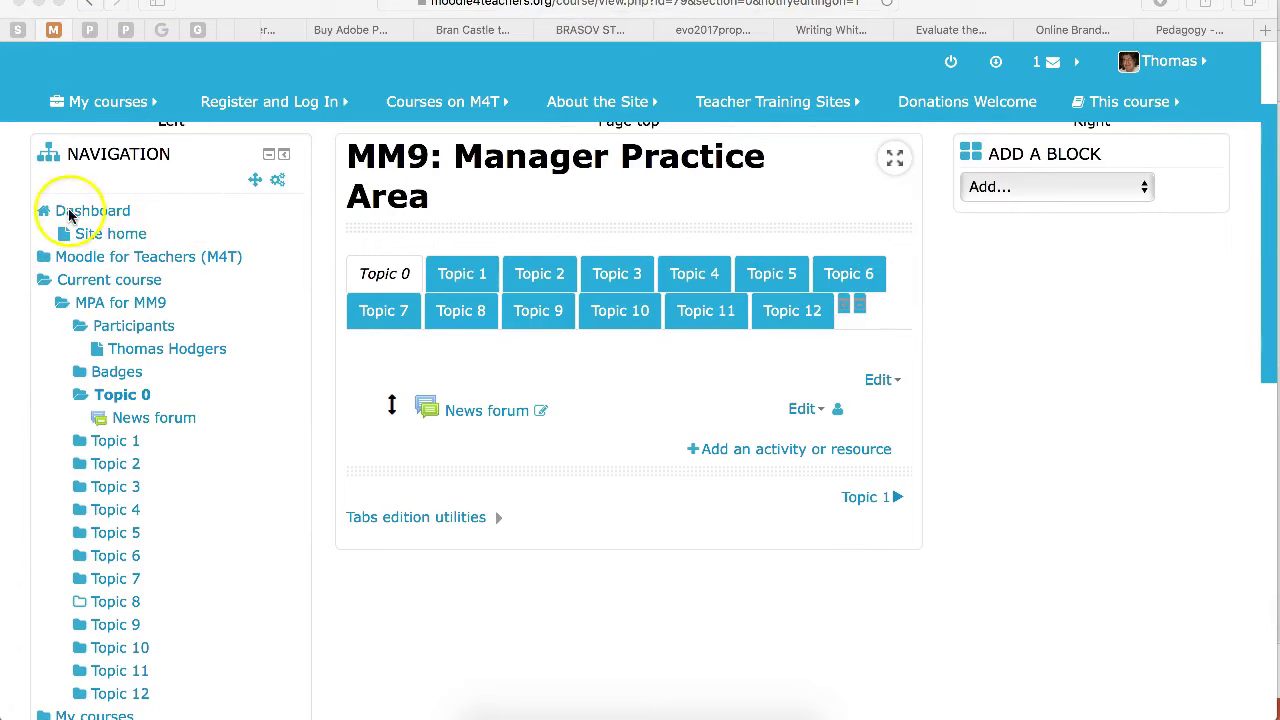
# Step: Set the Navigation block's visibility on this page to No, keep region Left, and save
pyautogui.click(280, 186)
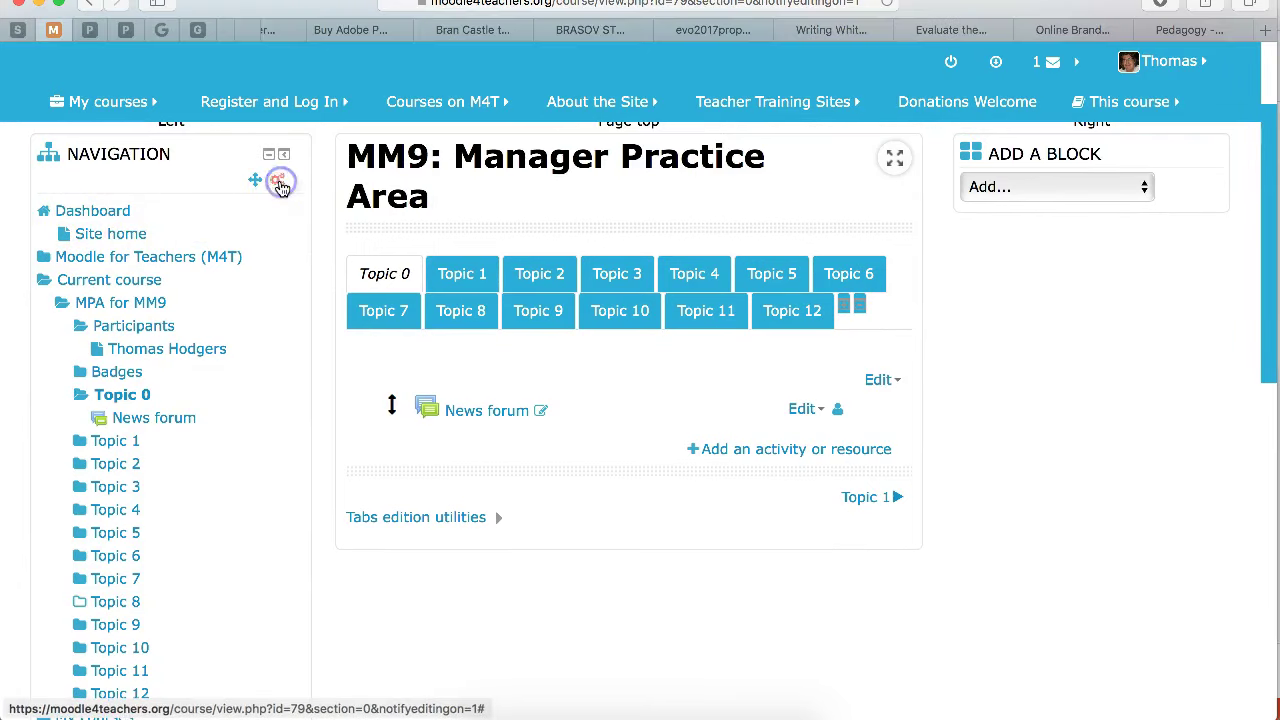
pyautogui.click(253, 216)
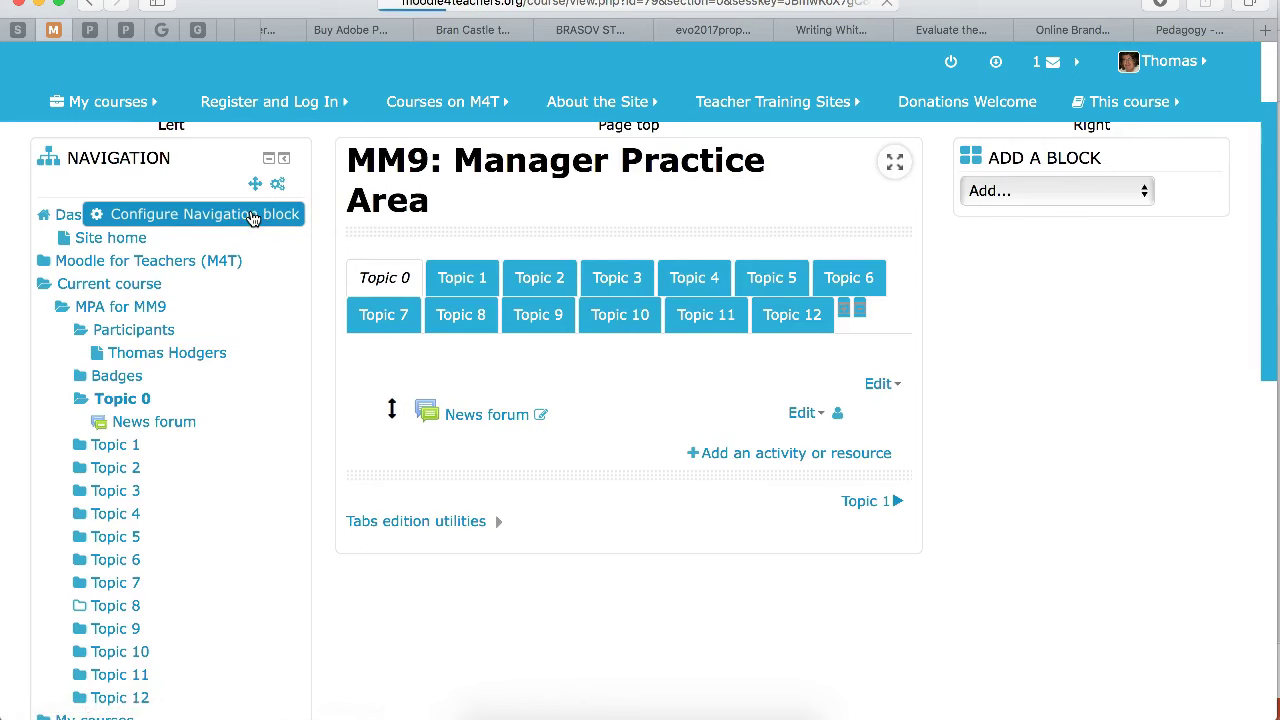
pyautogui.scroll(-5, 253, 218)
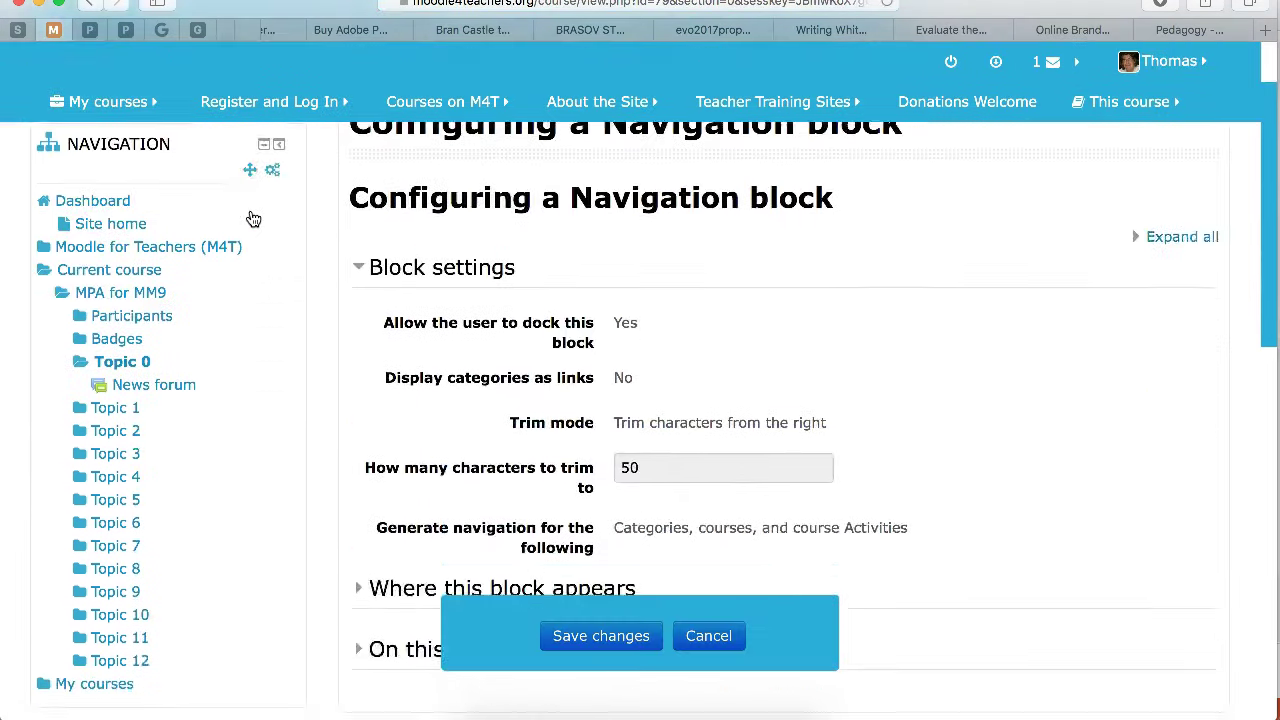
pyautogui.scroll(-3, 509, 251)
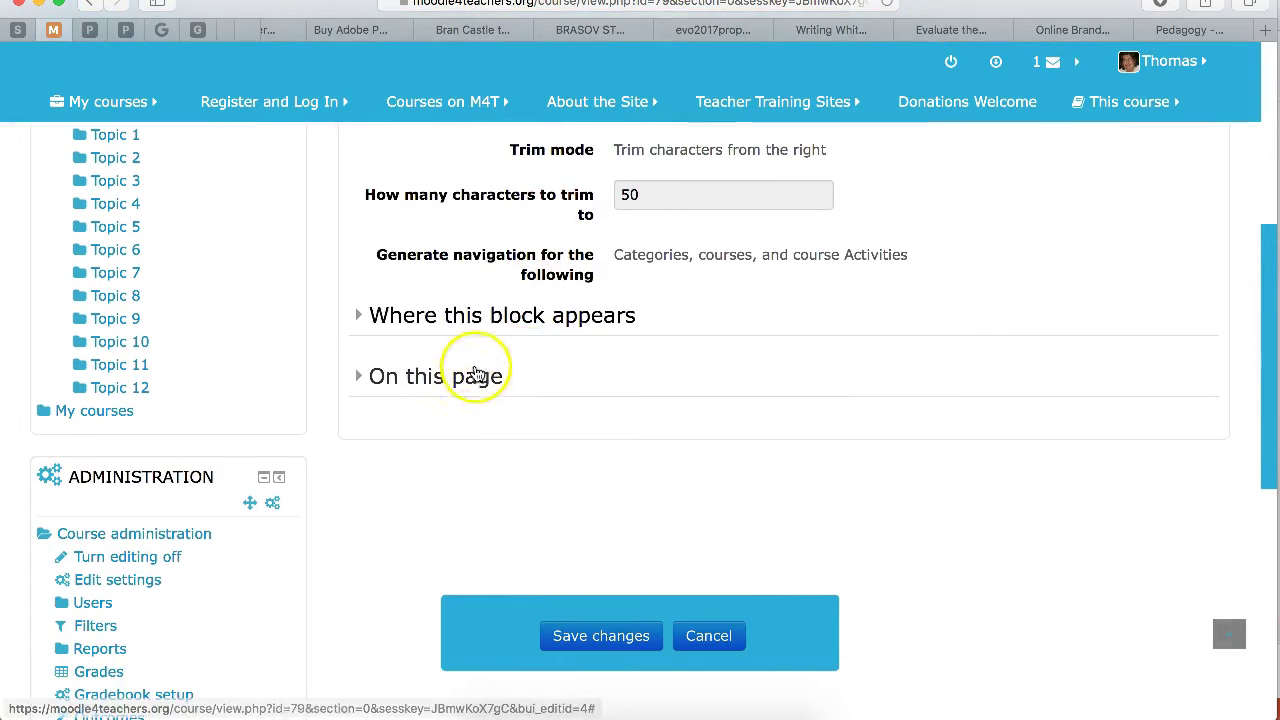
pyautogui.click(538, 312)
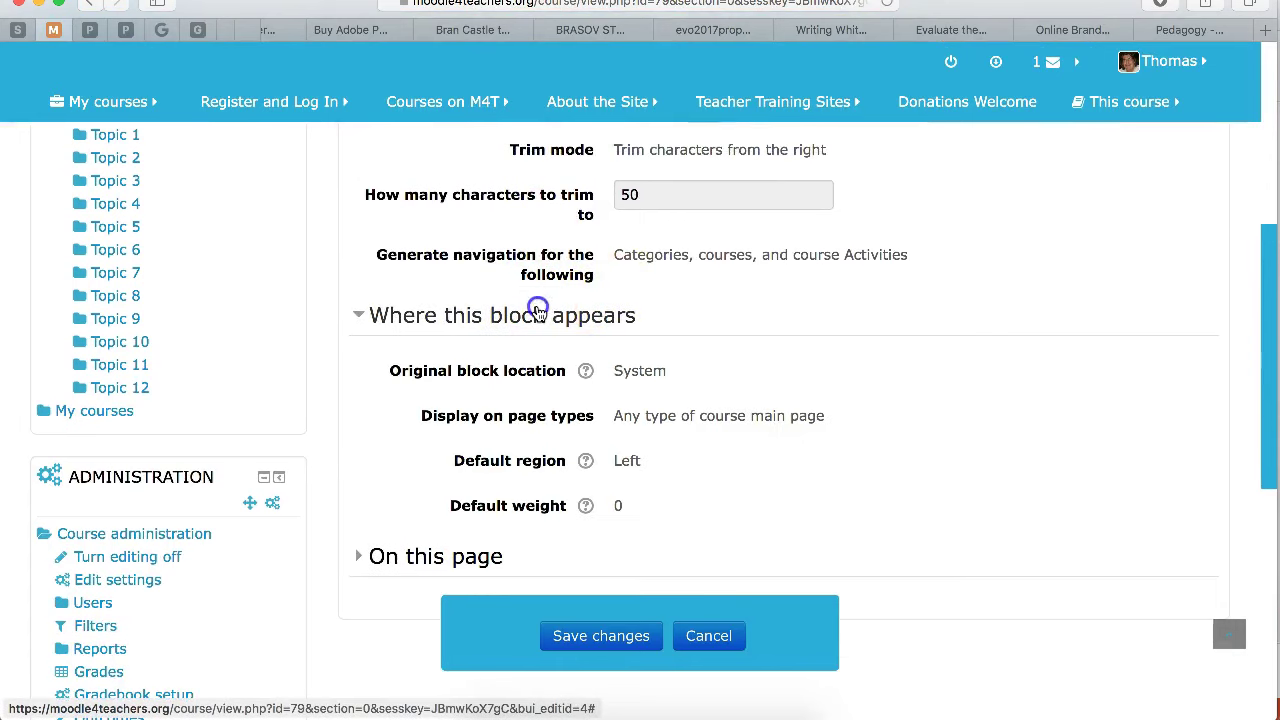
pyautogui.scroll(-3, 560, 340)
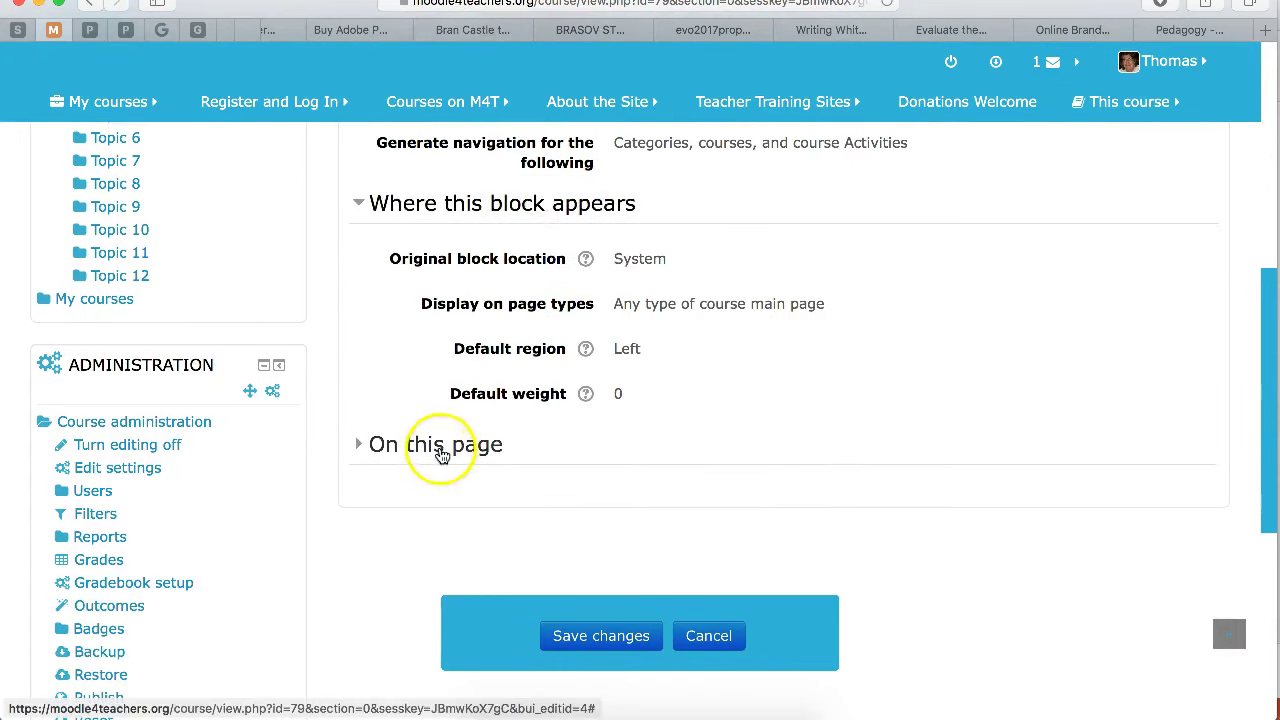
pyautogui.click(443, 452)
pyautogui.scroll(-4, 600, 420)
pyautogui.click(663, 303)
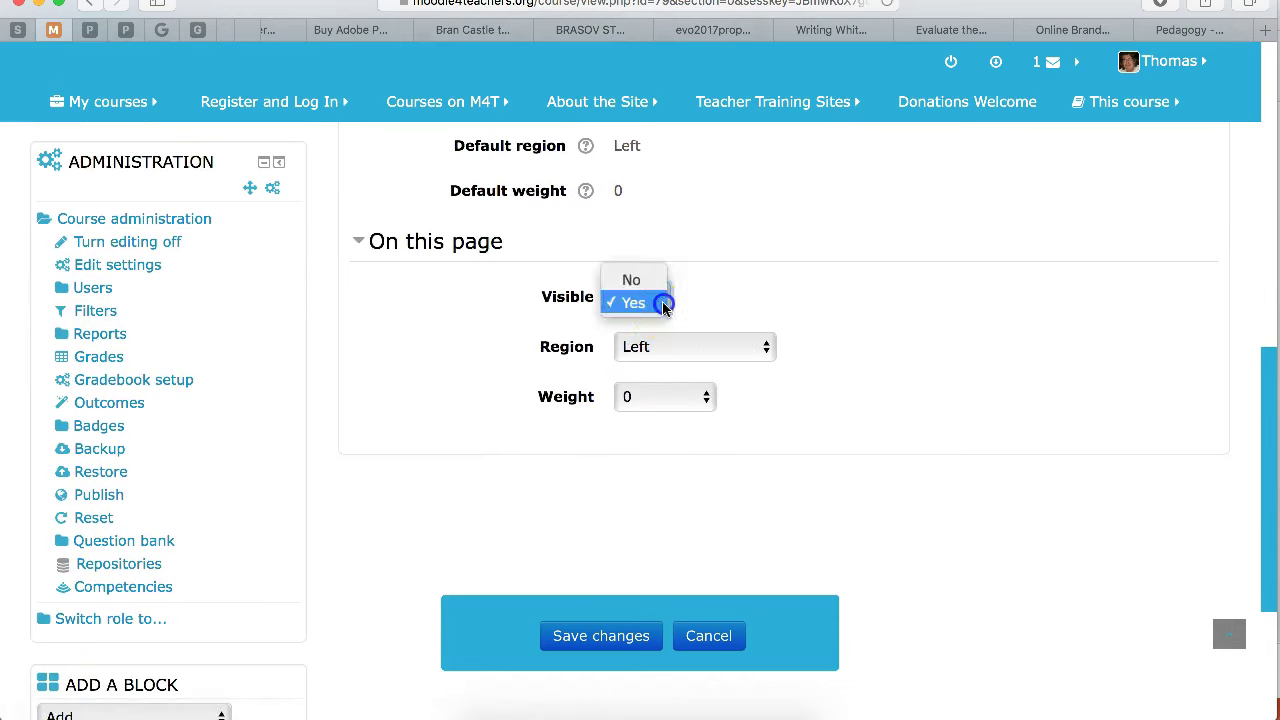
pyautogui.click(655, 283)
pyautogui.click(763, 350)
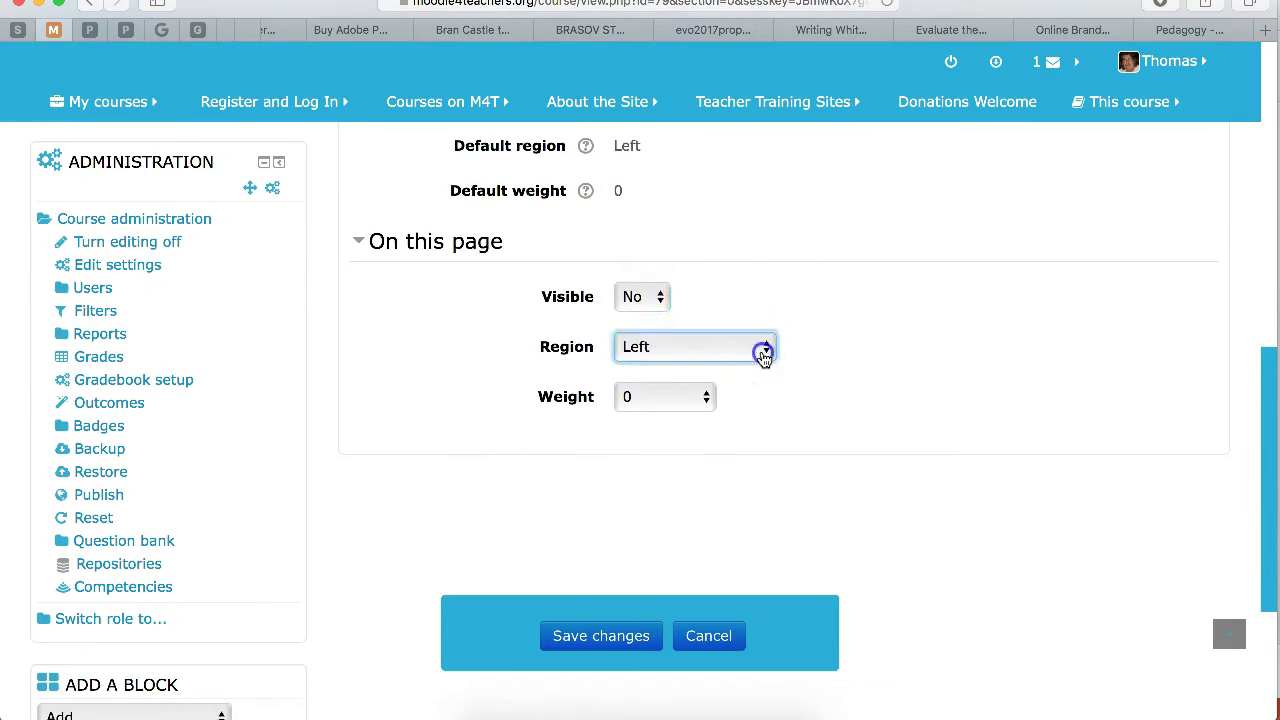
pyautogui.click(833, 331)
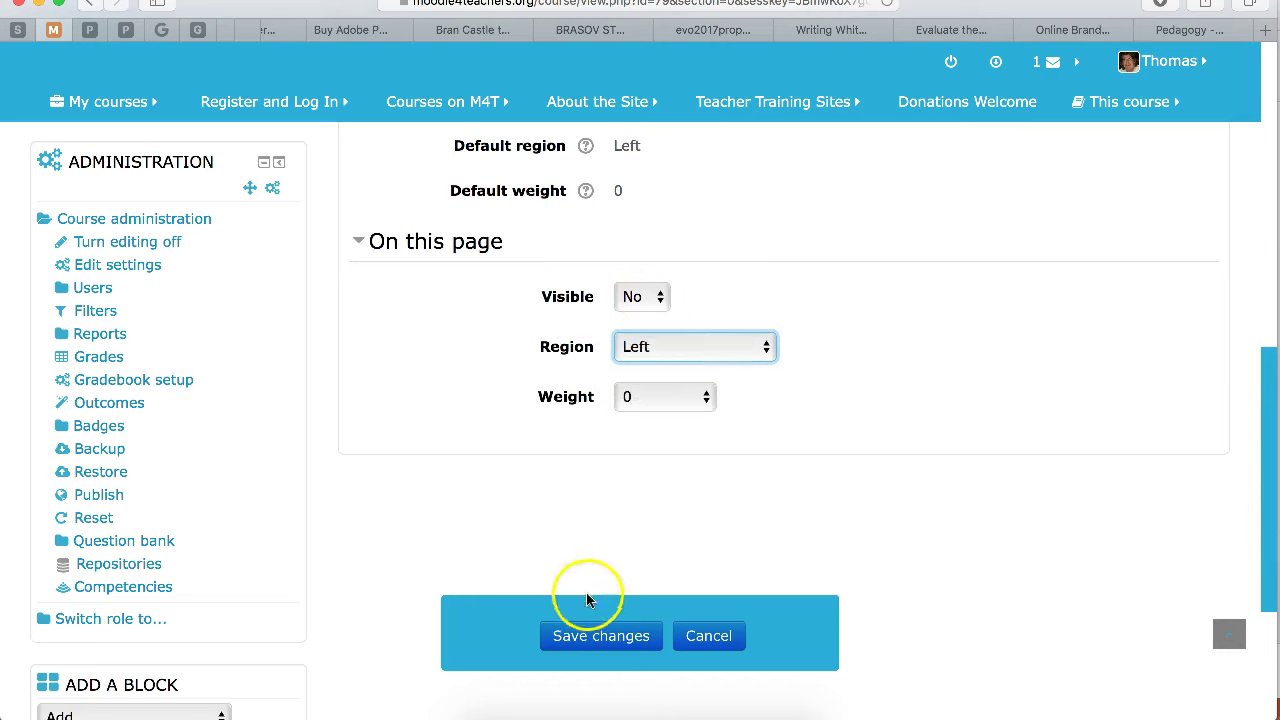
pyautogui.click(569, 634)
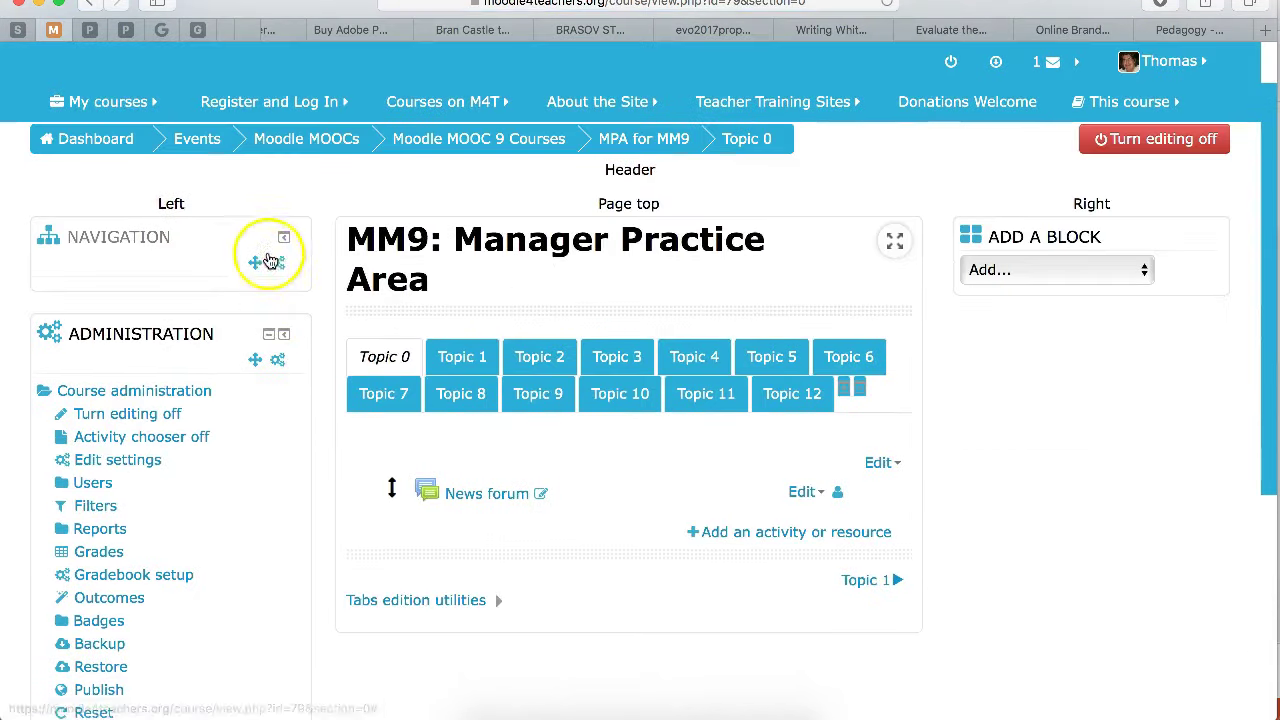
pyautogui.click(285, 338)
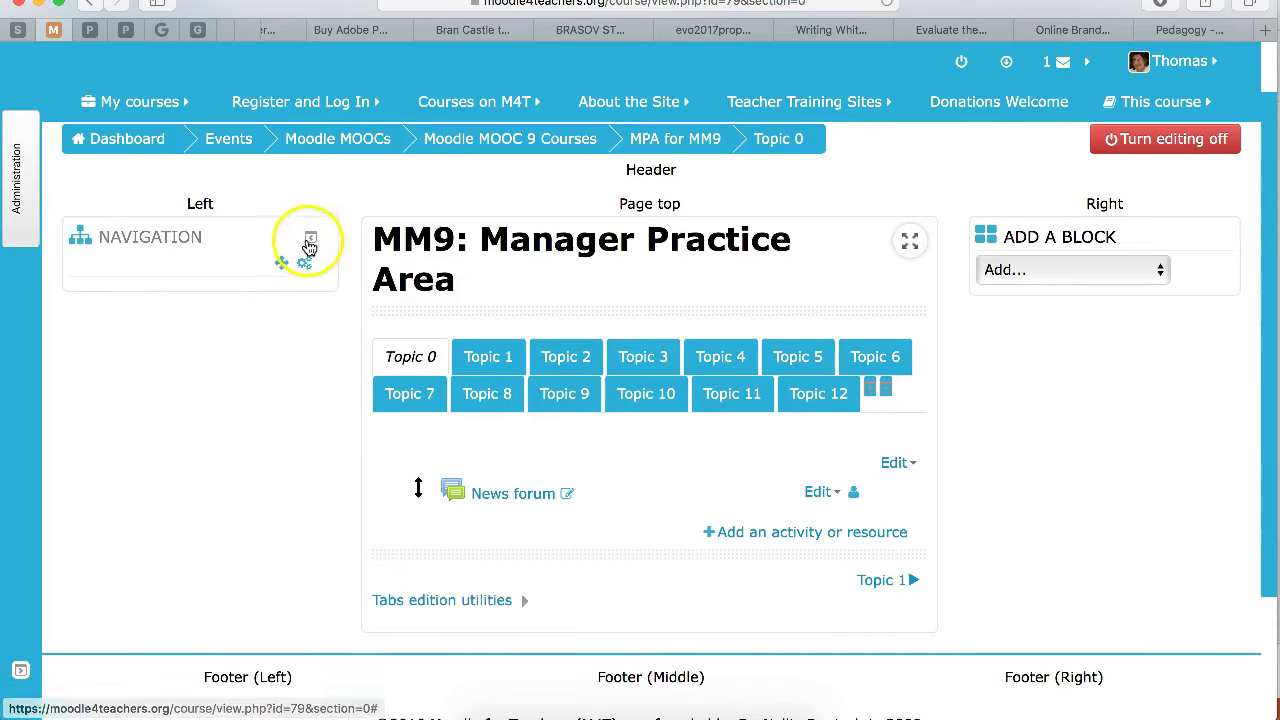
pyautogui.click(304, 263)
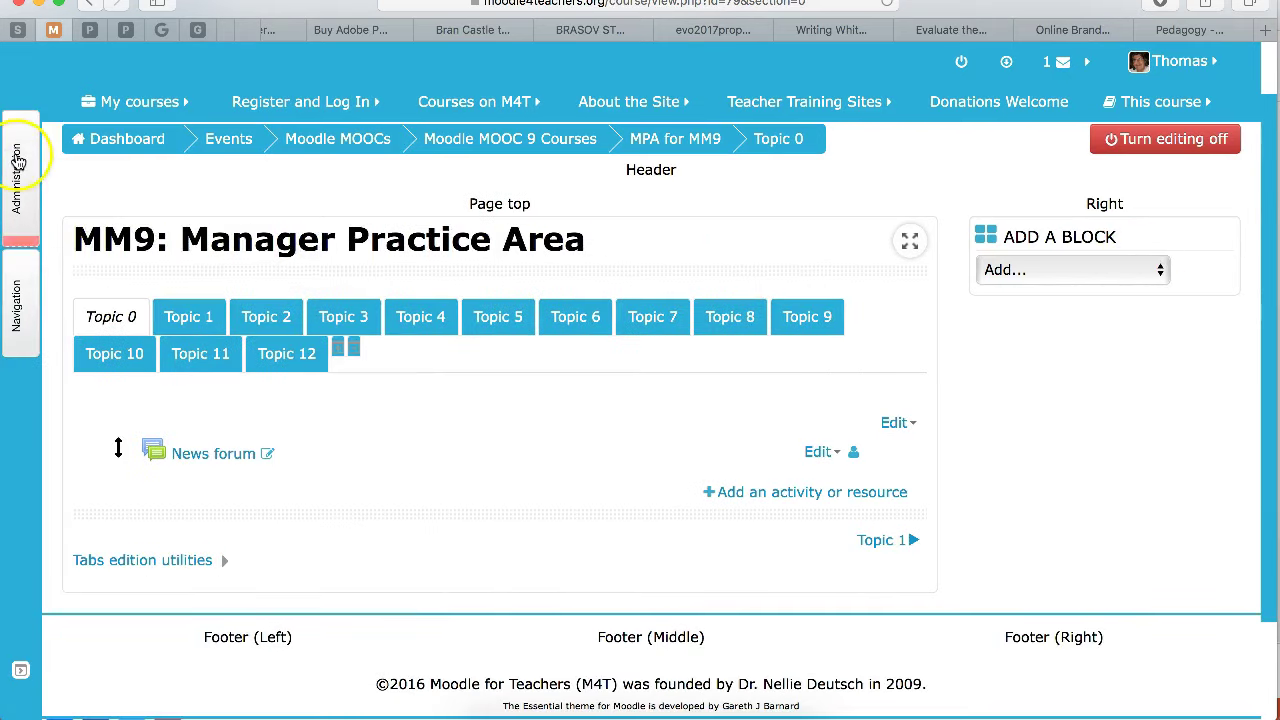
pyautogui.click(33, 142)
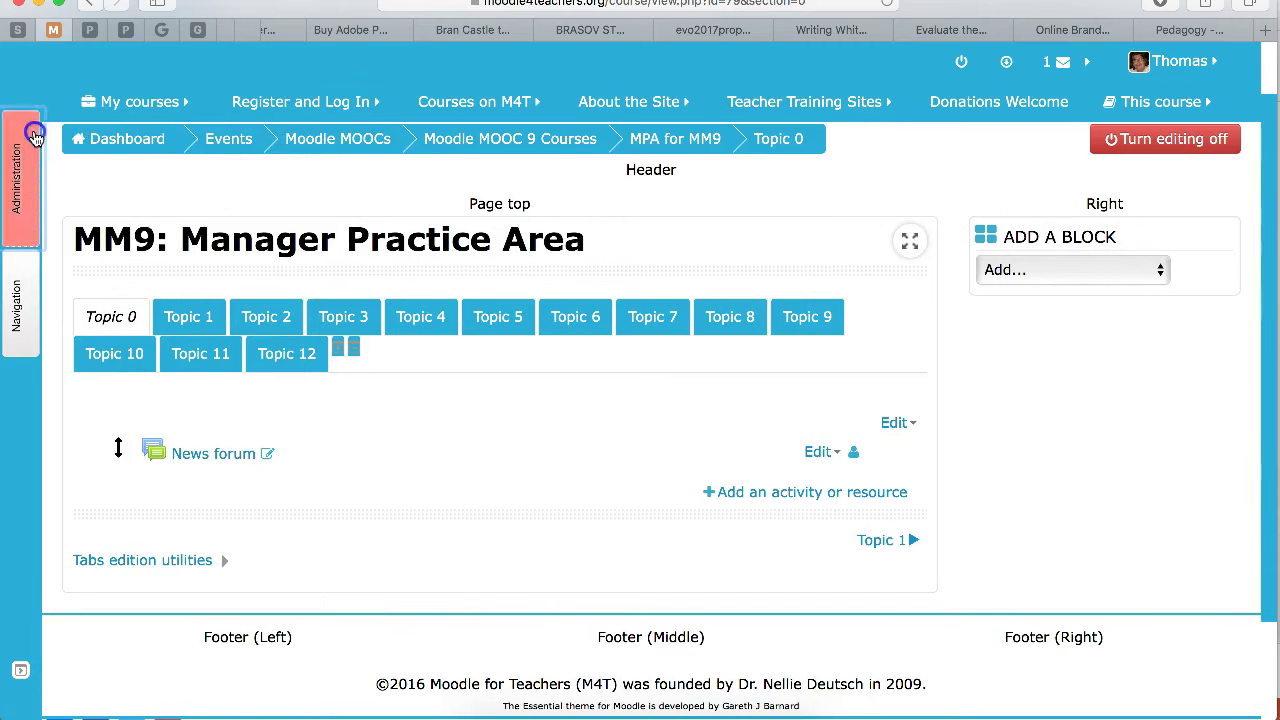
pyautogui.click(410, 145)
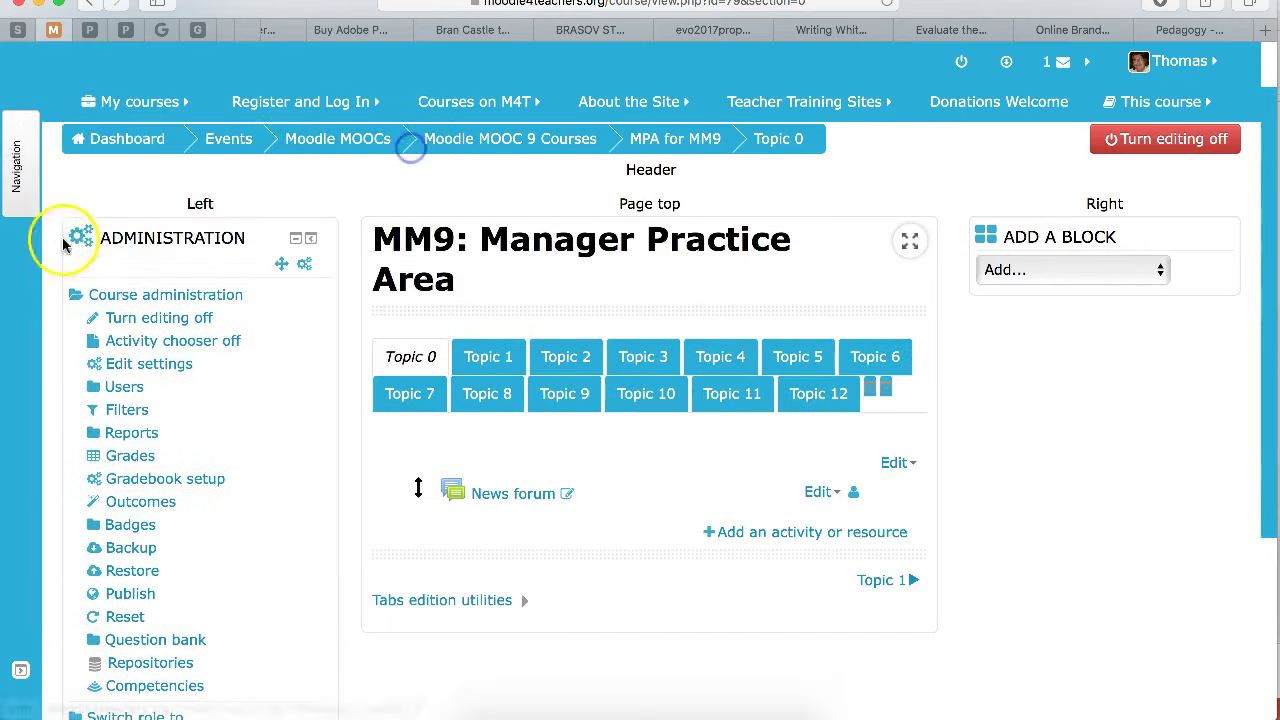
pyautogui.click(23, 183)
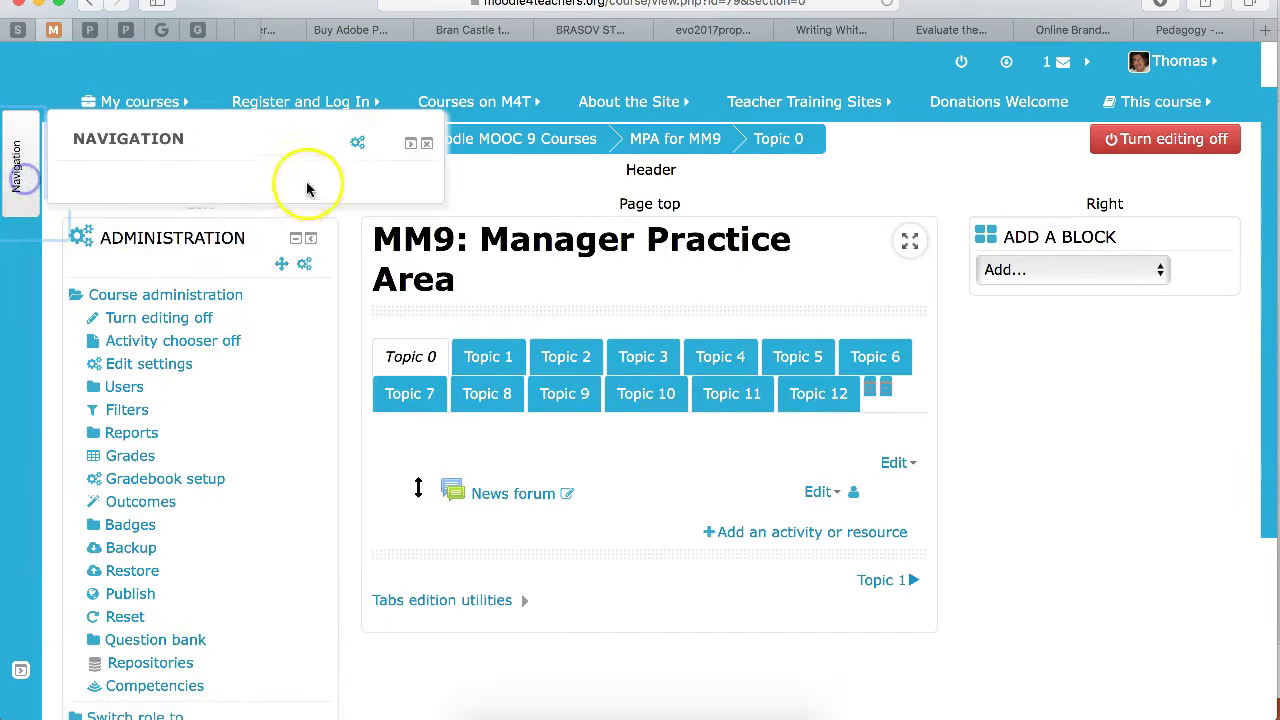
pyautogui.click(412, 146)
# Step: Browse the Add a block list without adding anything, then show the Topic 1 section
pyautogui.click(1126, 275)
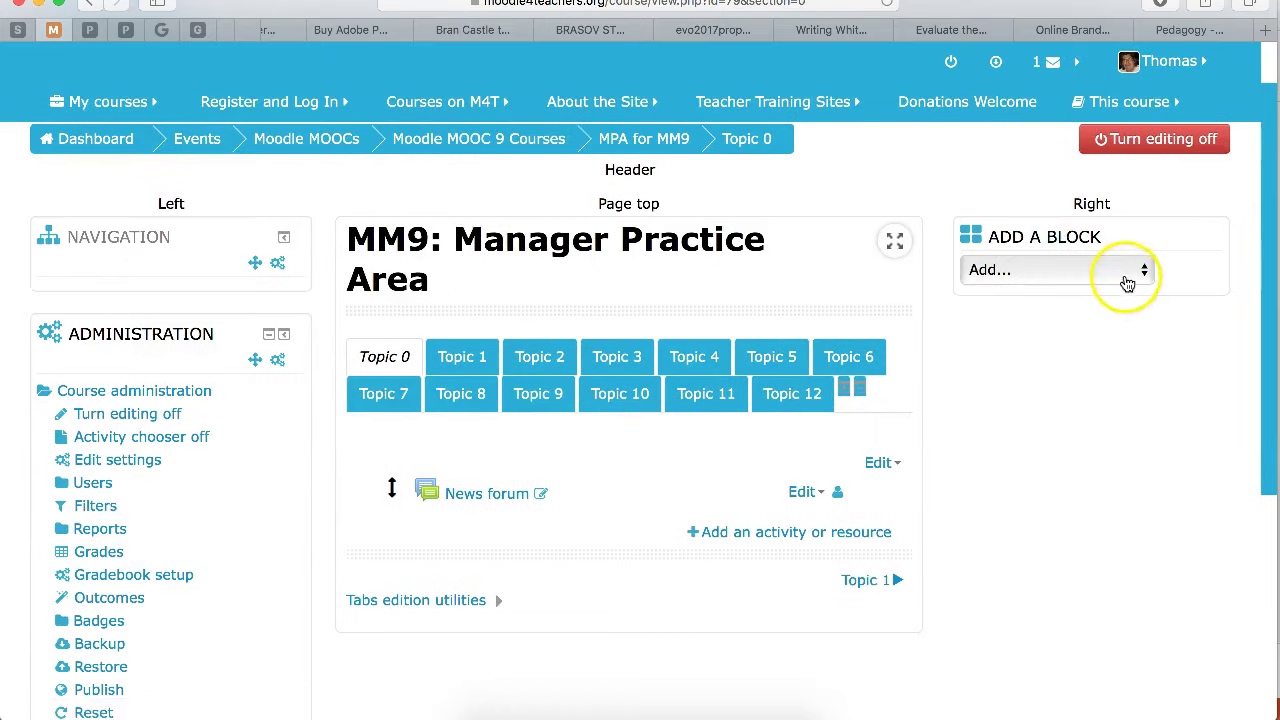
pyautogui.click(1148, 276)
pyautogui.scroll(-10, 1100, 335)
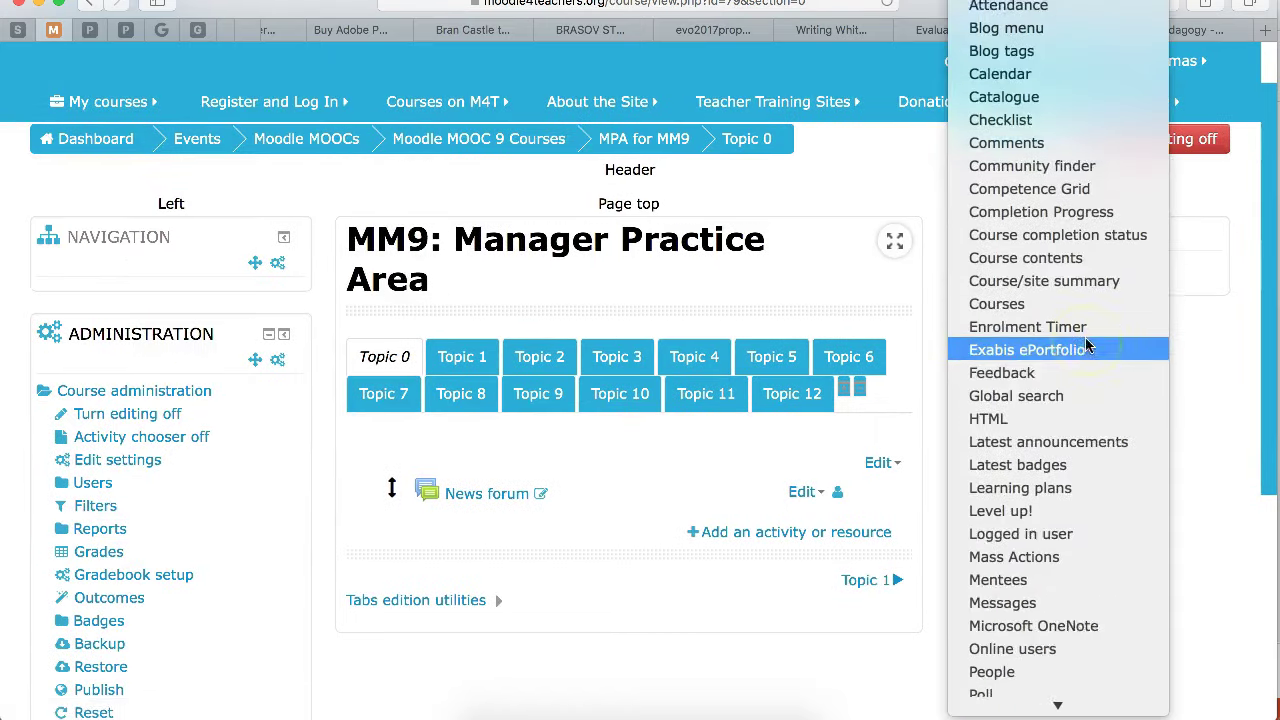
pyautogui.scroll(-5, 1088, 345)
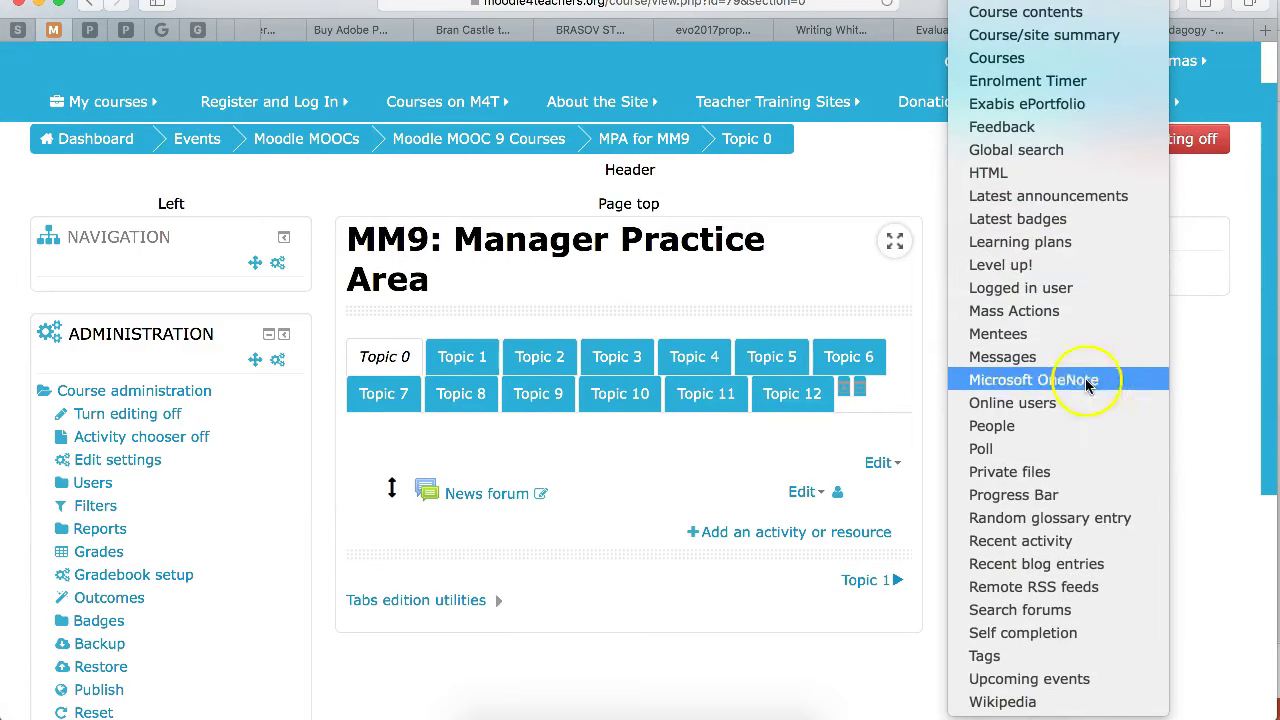
pyautogui.click(1211, 374)
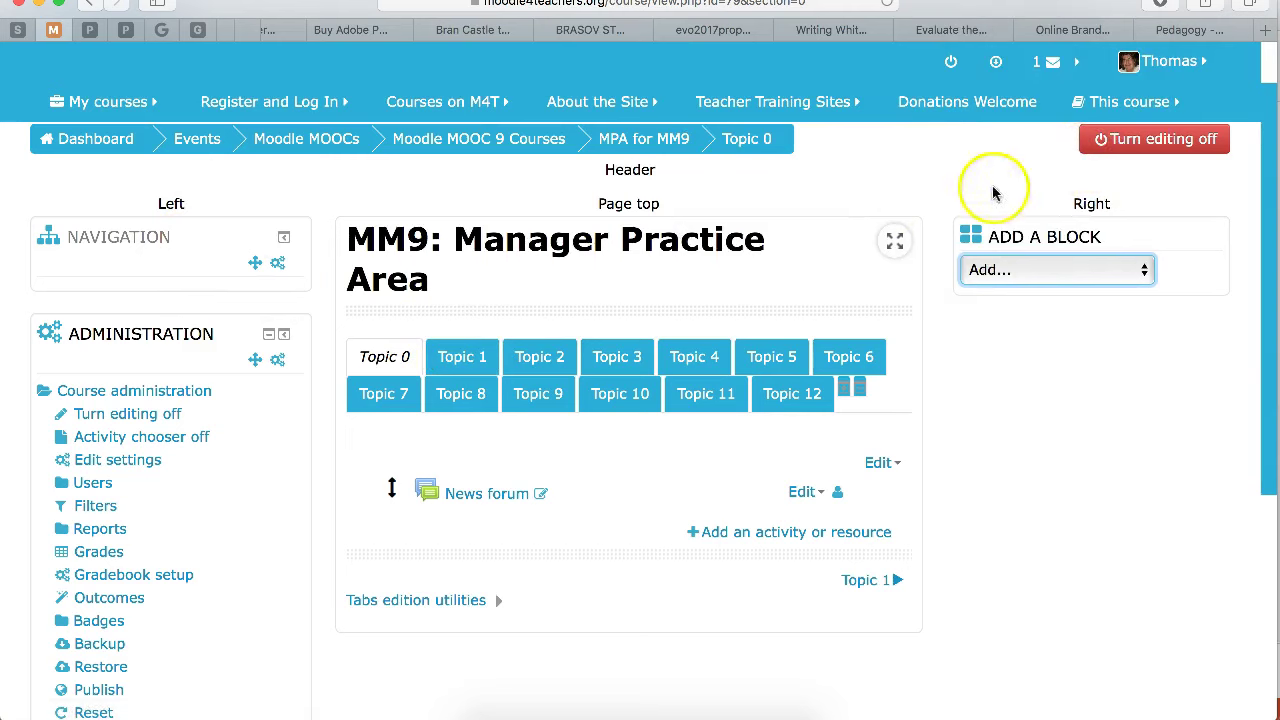
pyautogui.click(463, 360)
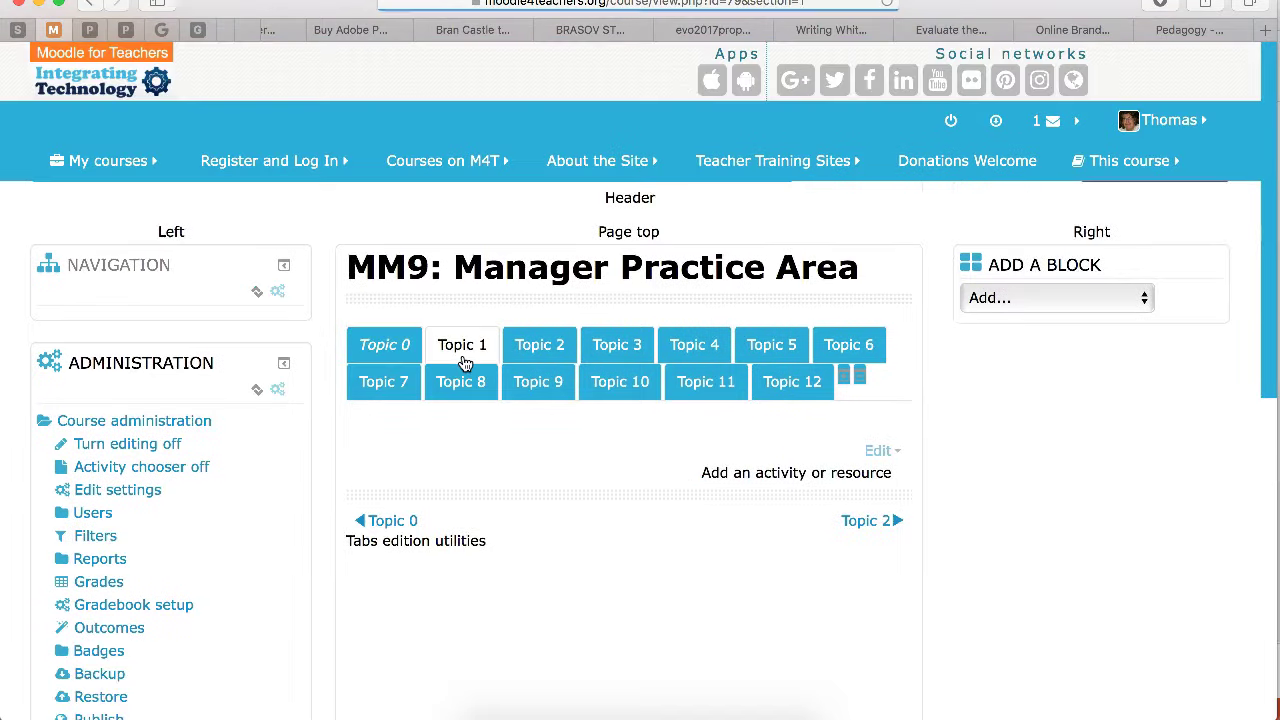
pyautogui.scroll(-2, 540, 360)
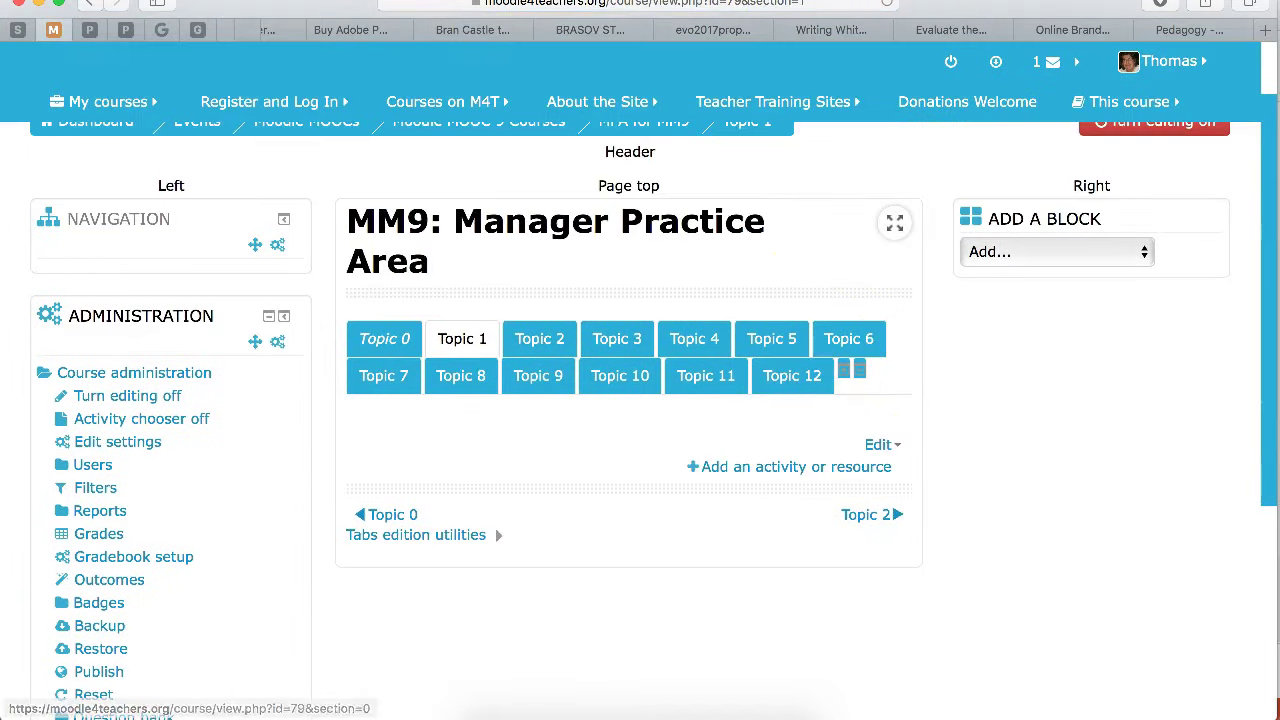
# Step: Give Topic 1 the custom section name 'Tom' and save it
pyautogui.click(880, 446)
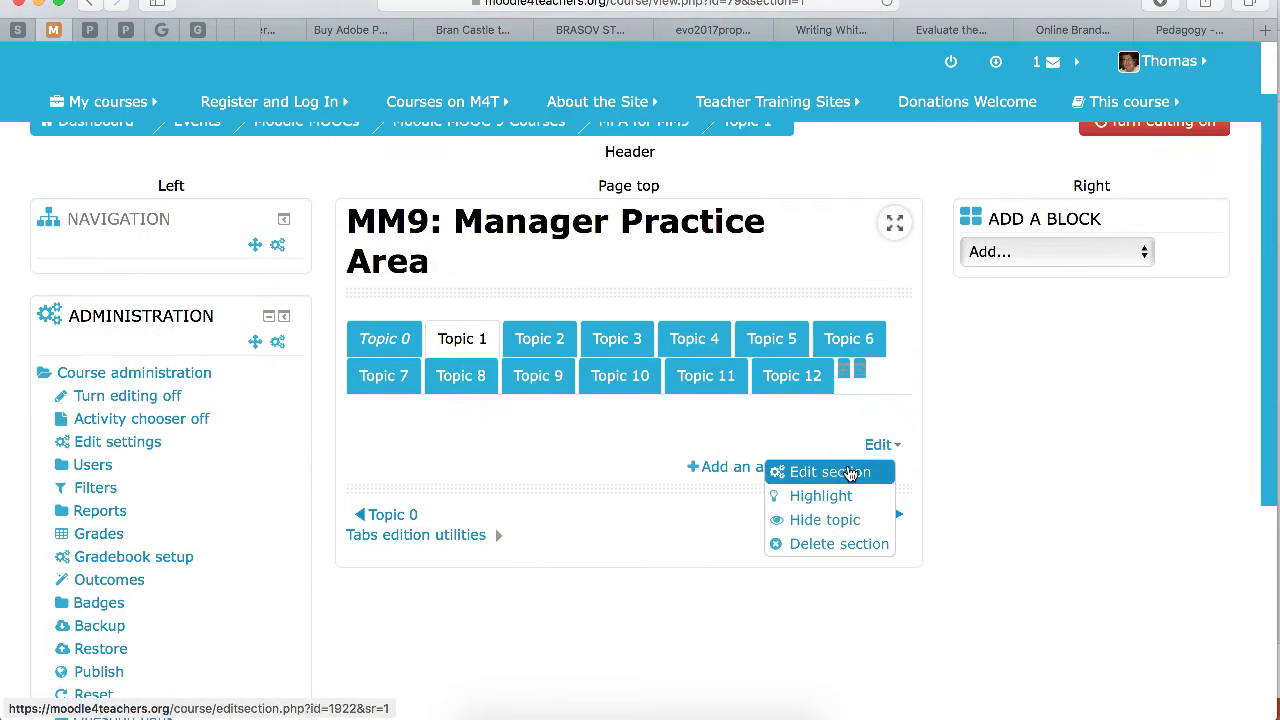
pyautogui.click(846, 472)
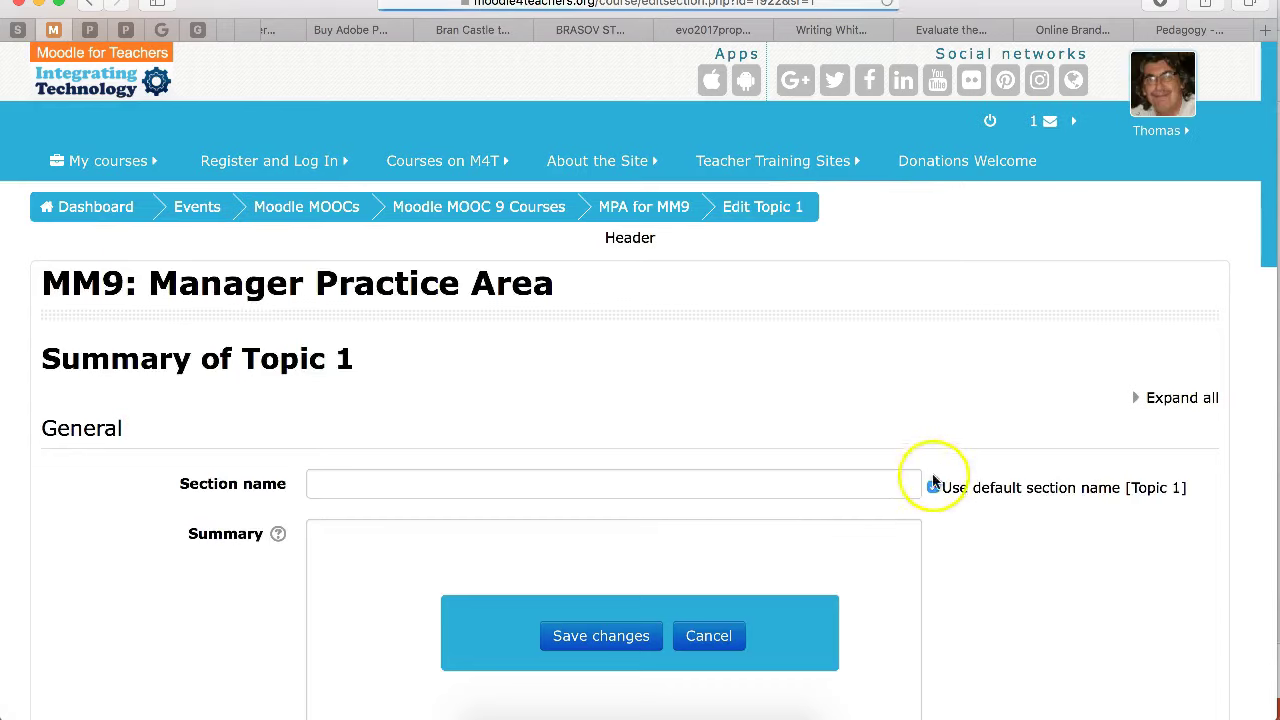
pyautogui.click(933, 488)
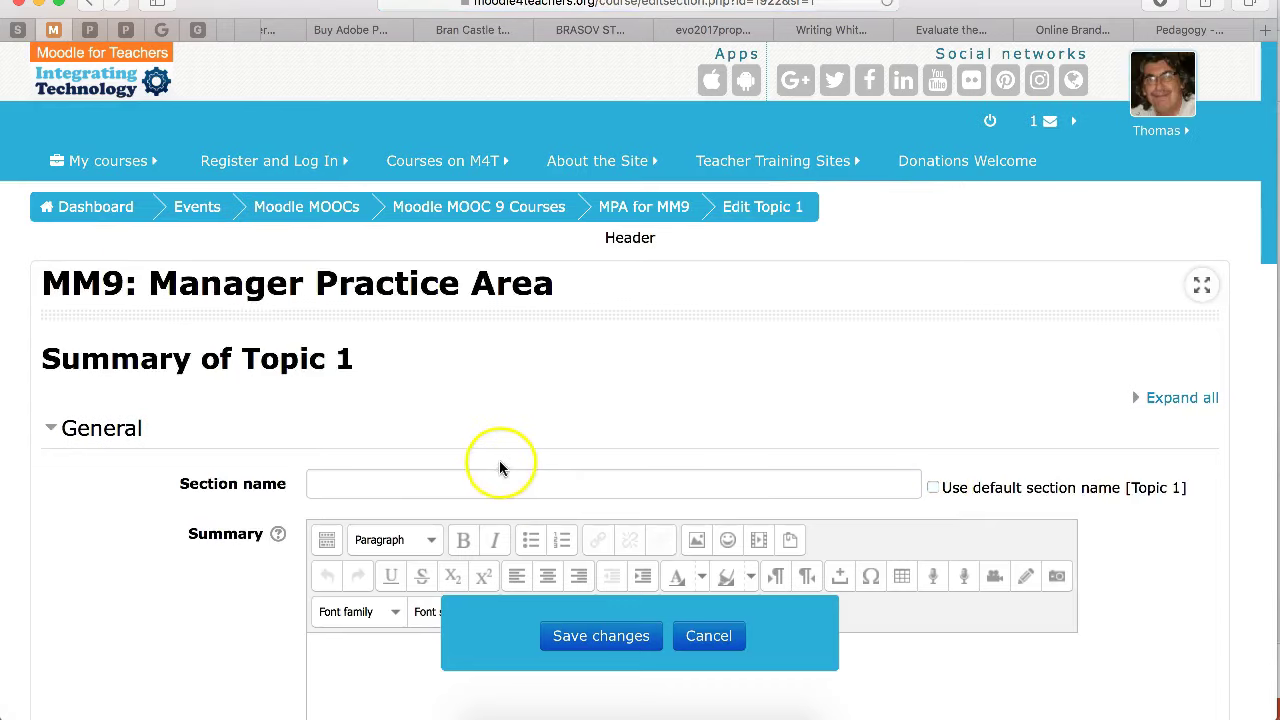
pyautogui.click(406, 481)
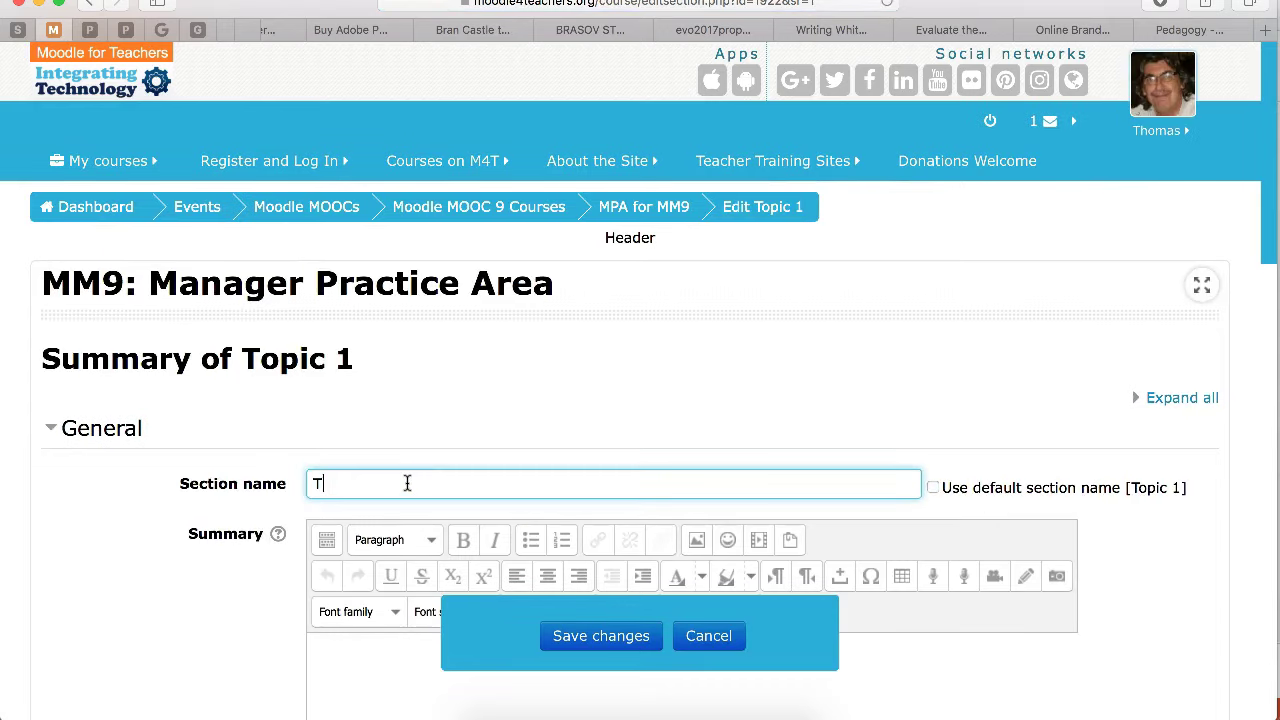
pyautogui.click(598, 635)
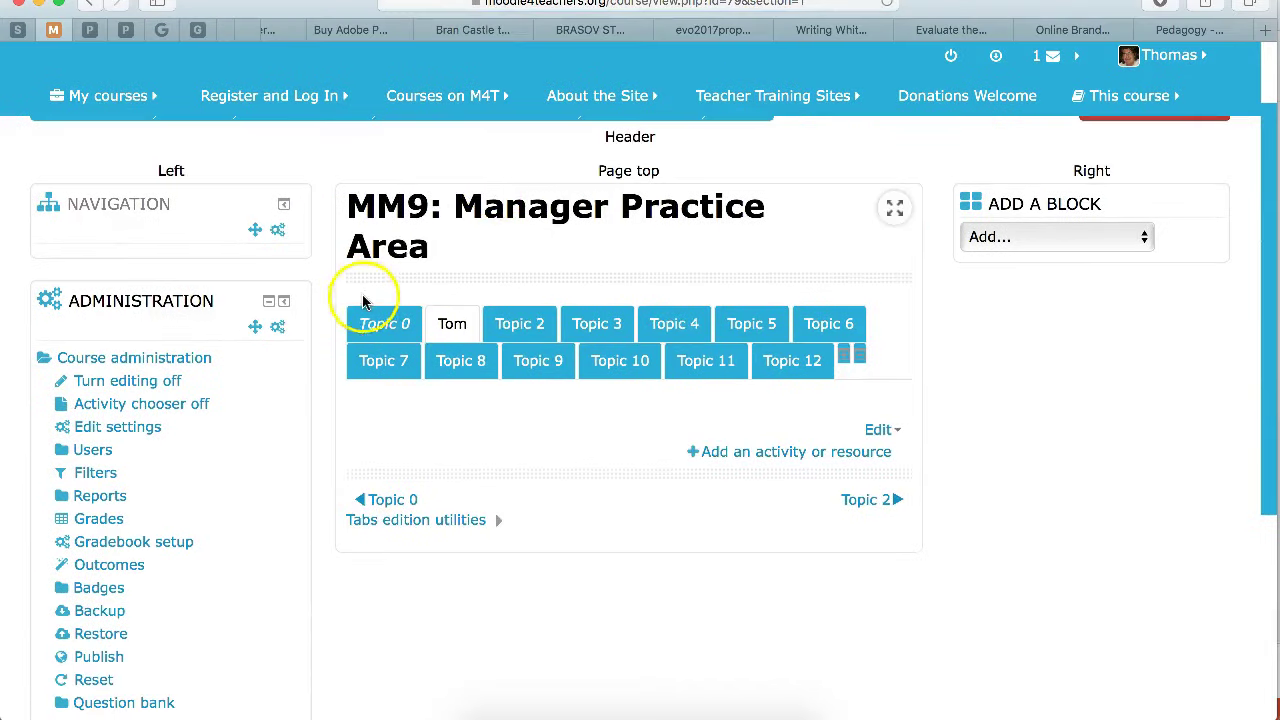
# Step: Give Topic 0 the custom section name 'Instructions for the MPA'
pyautogui.click(380, 322)
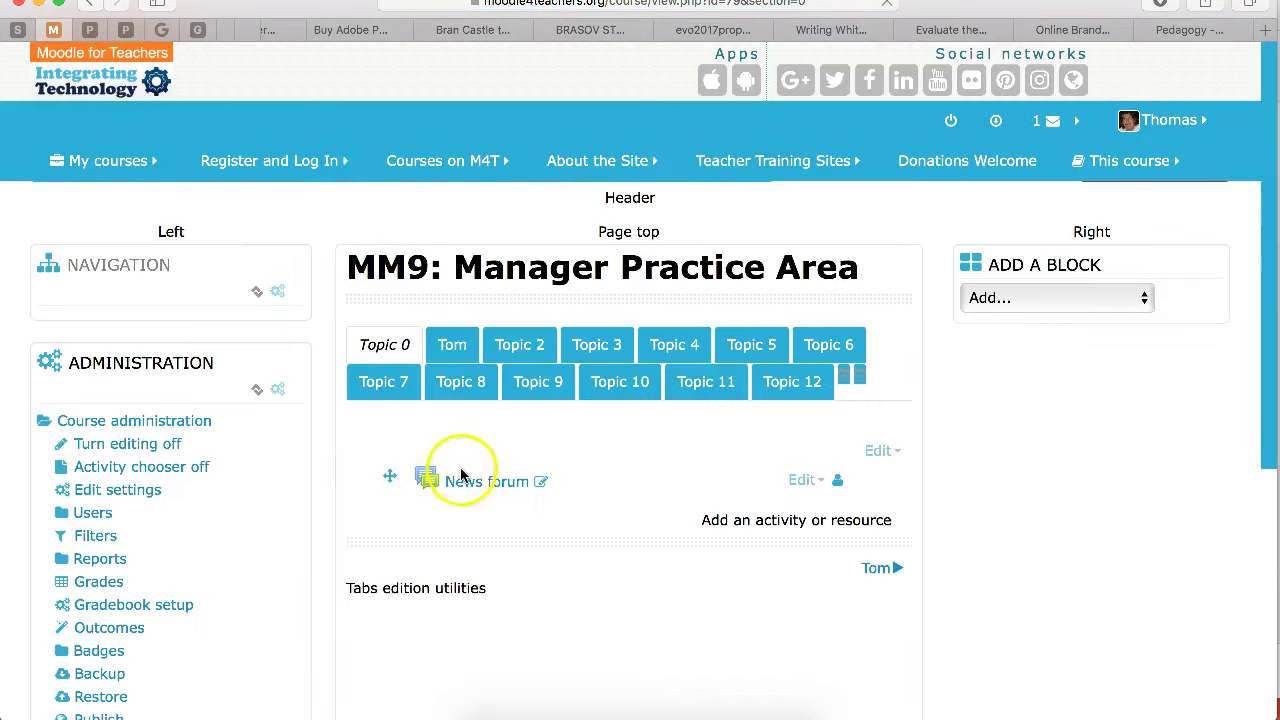
pyautogui.click(881, 535)
pyautogui.click(837, 557)
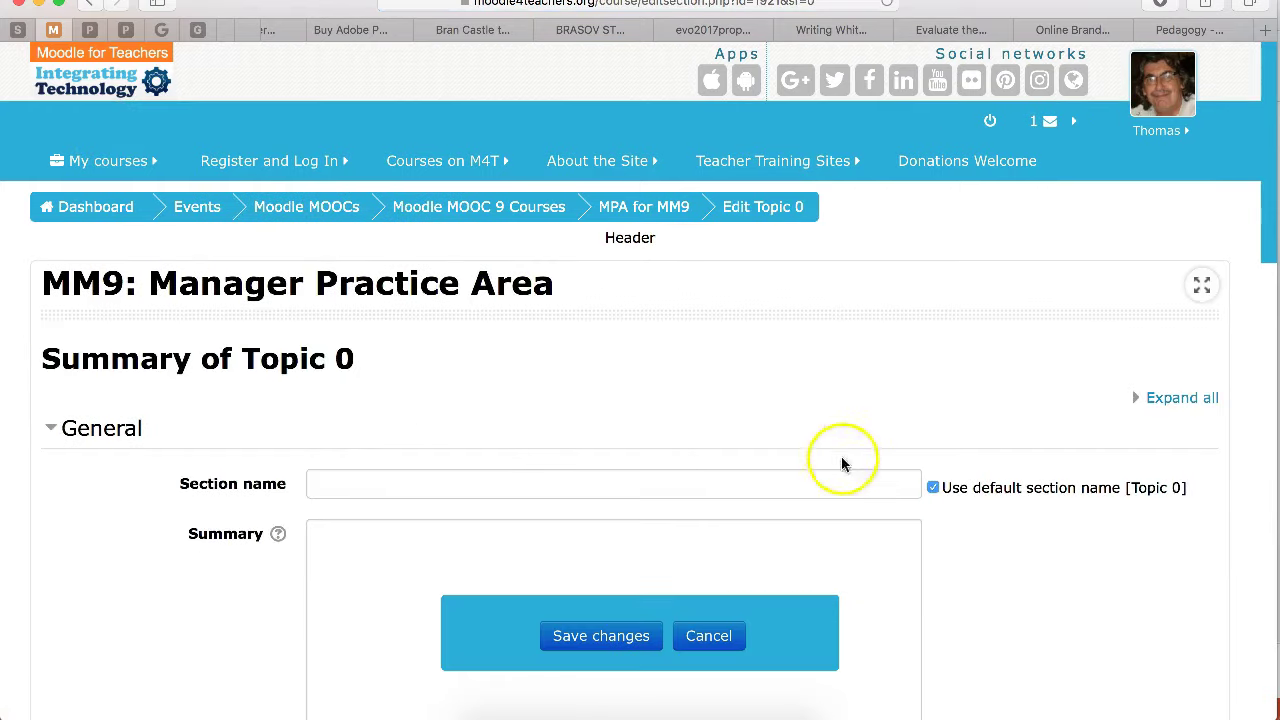
pyautogui.click(933, 487)
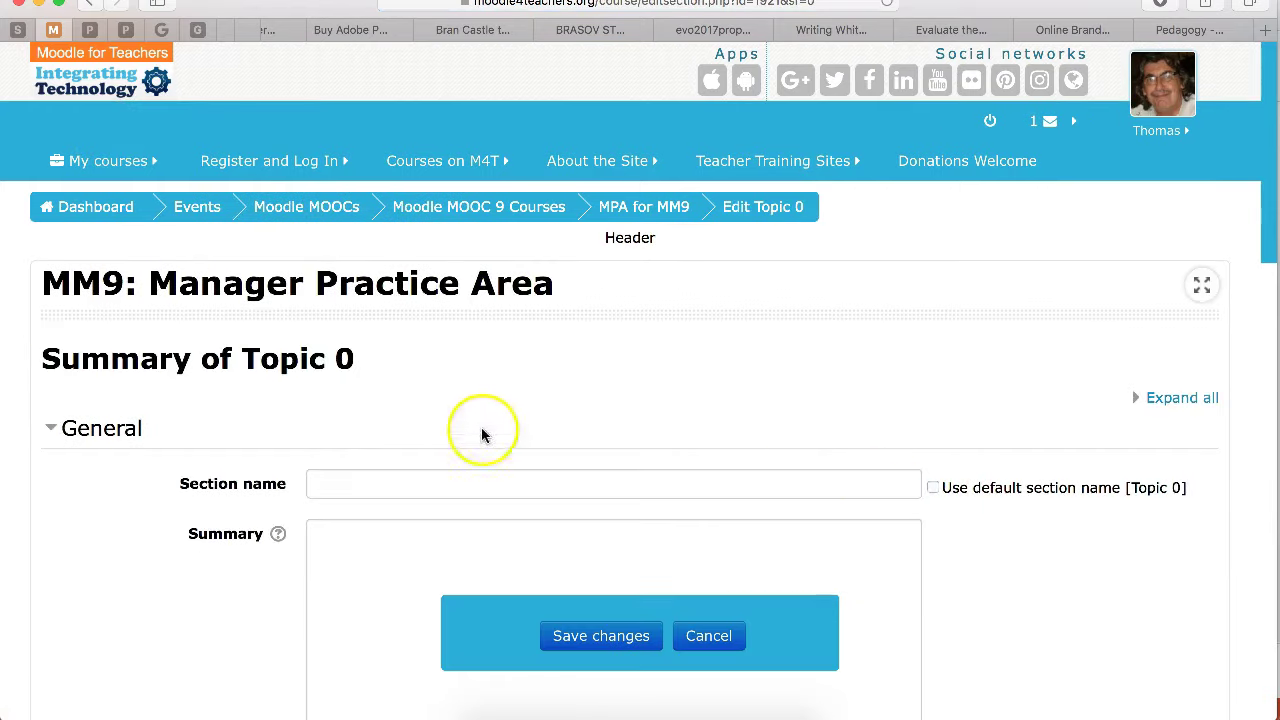
pyautogui.click(347, 483)
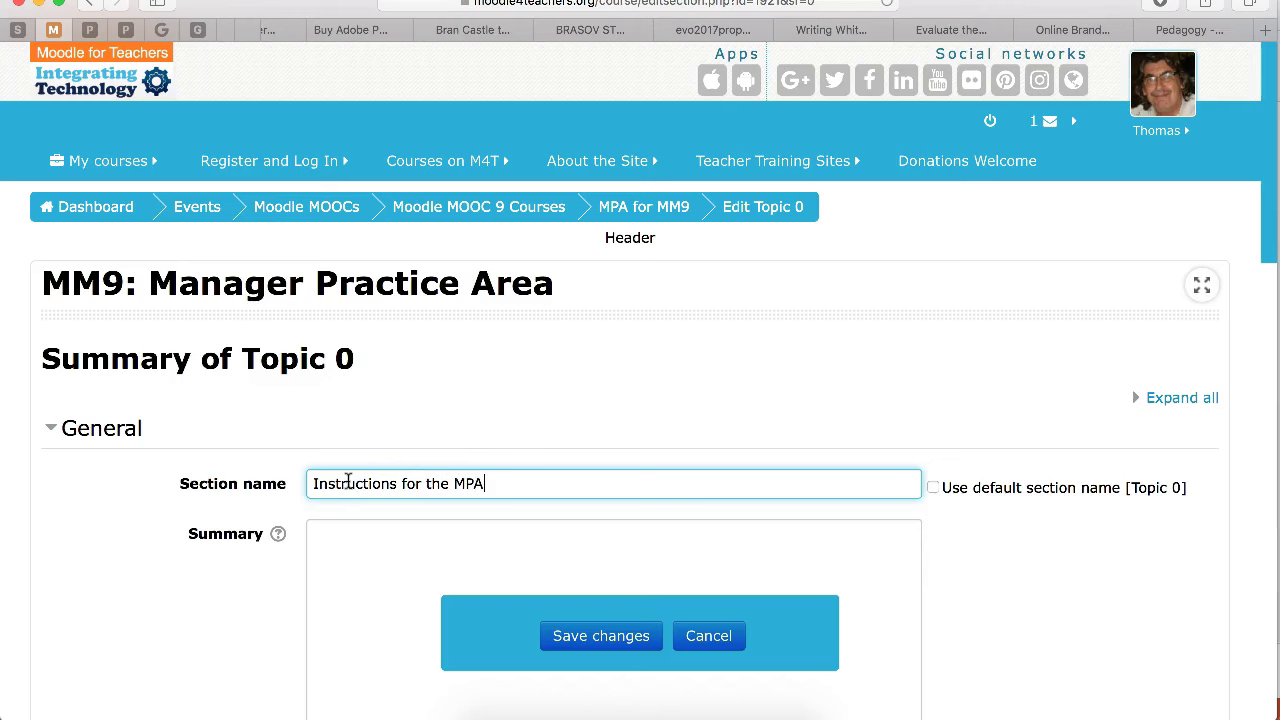
pyautogui.scroll(-2, 348, 480)
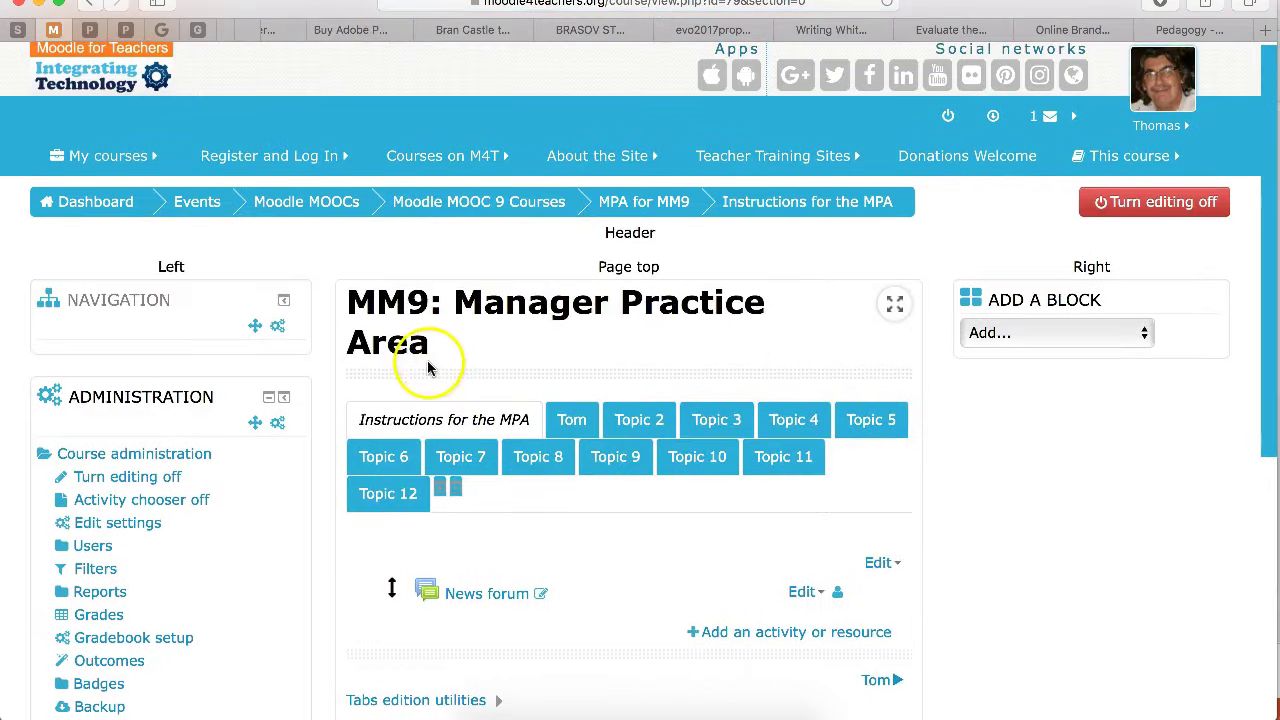
# Step: Set the section tab's font colour to White and background colour to Red, and save
pyautogui.moveTo(491, 188)
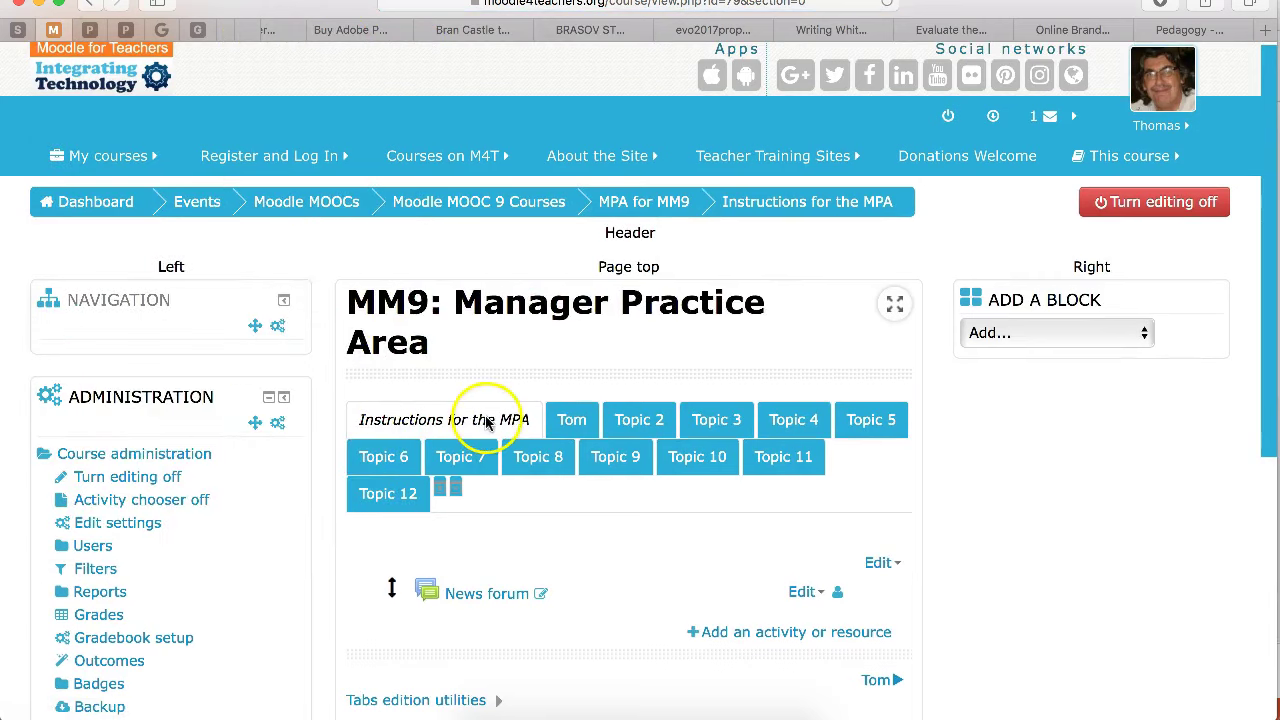
pyautogui.click(877, 565)
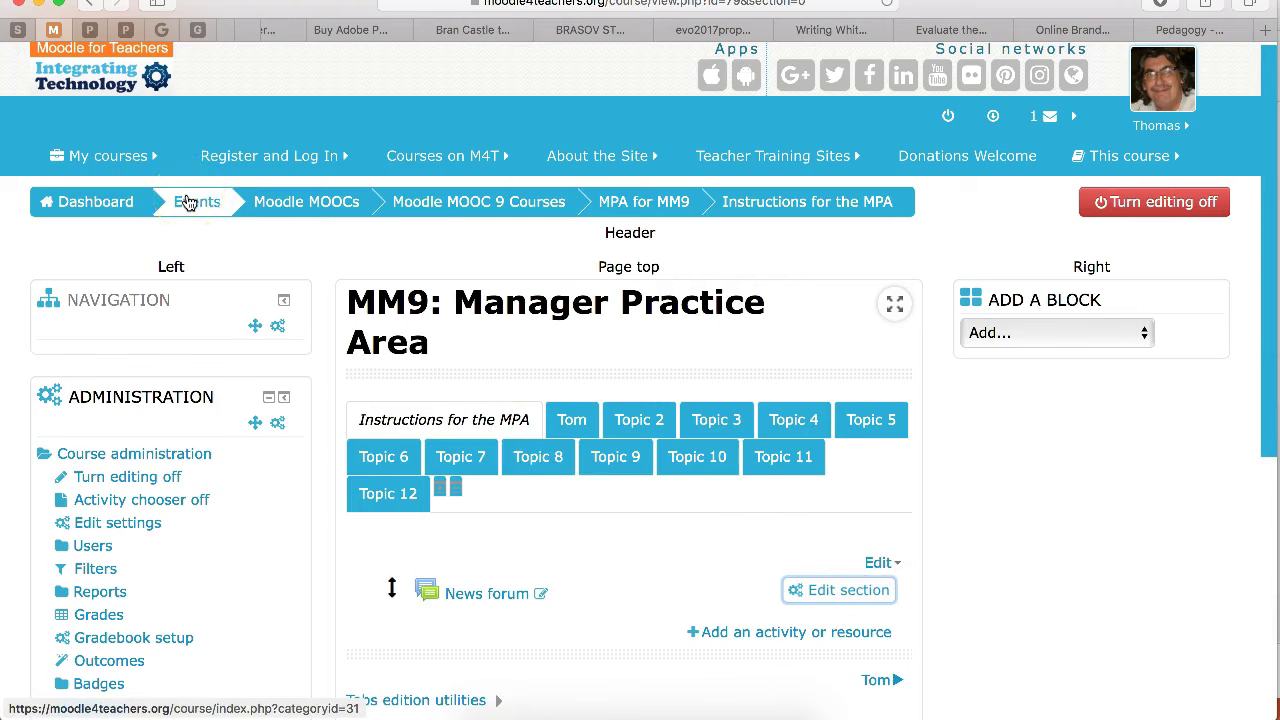
pyautogui.click(828, 589)
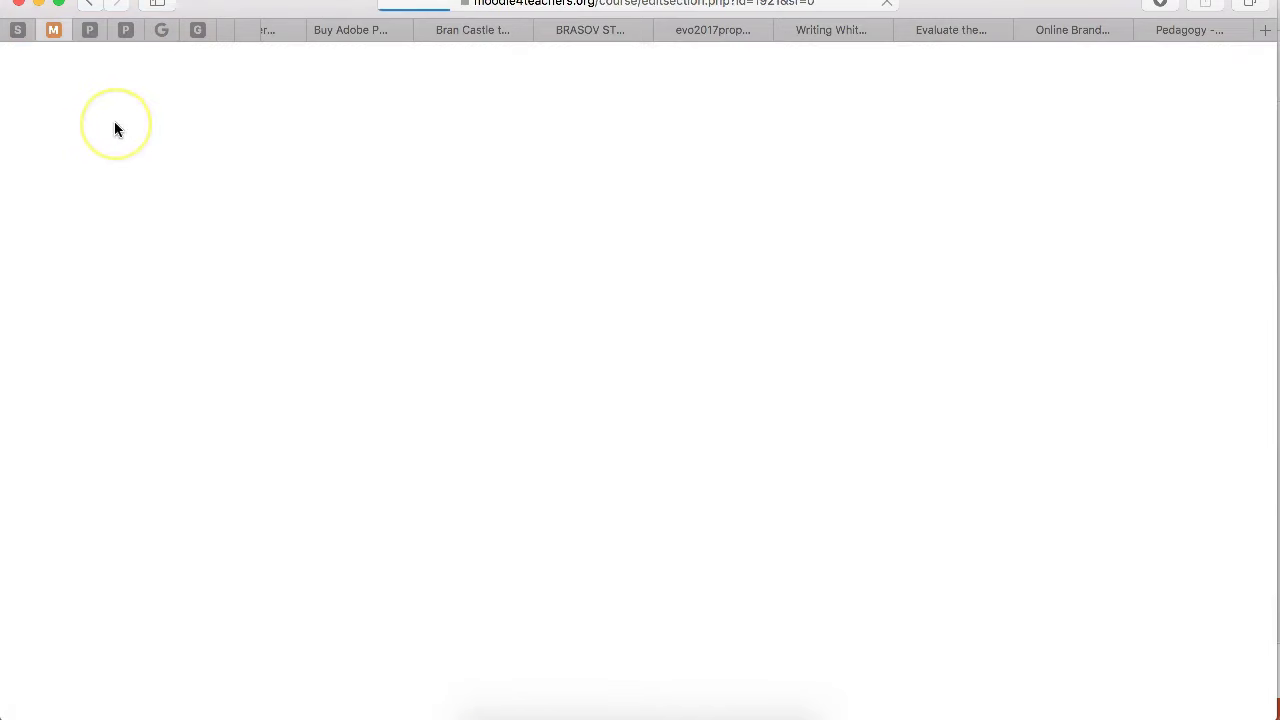
pyautogui.scroll(-5, 250, 134)
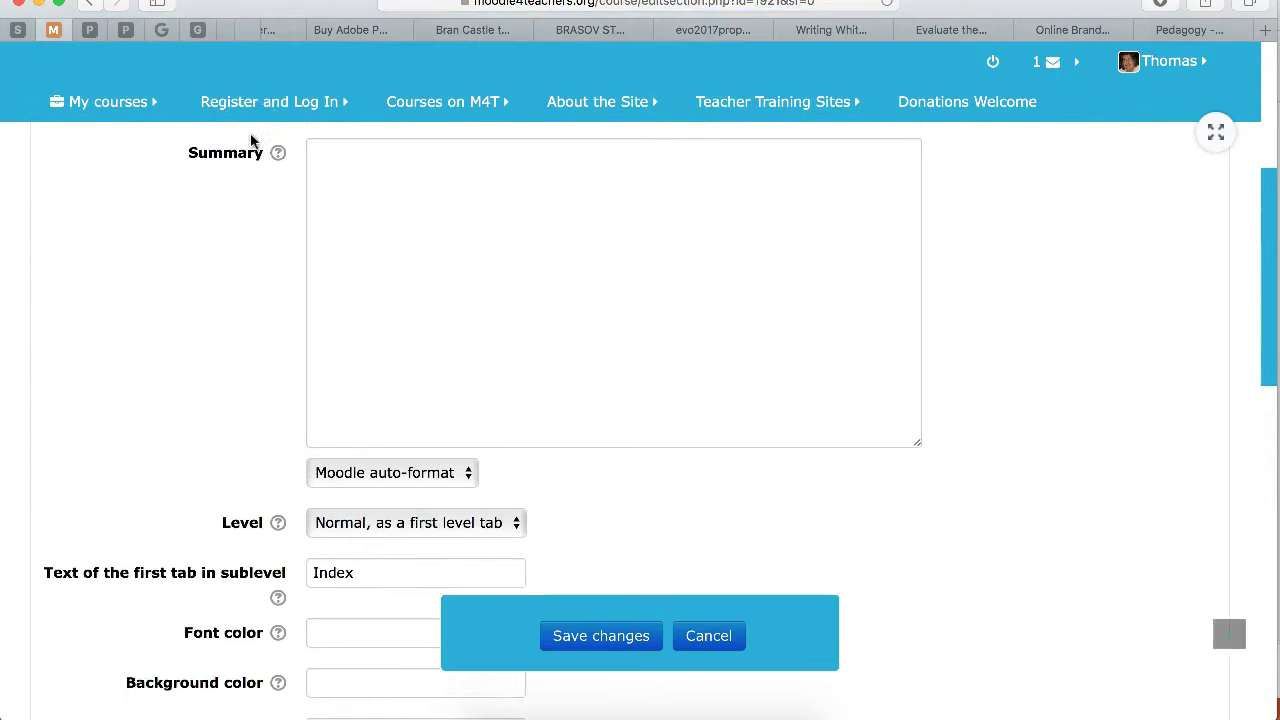
pyautogui.scroll(-1, 250, 141)
pyautogui.click(327, 382)
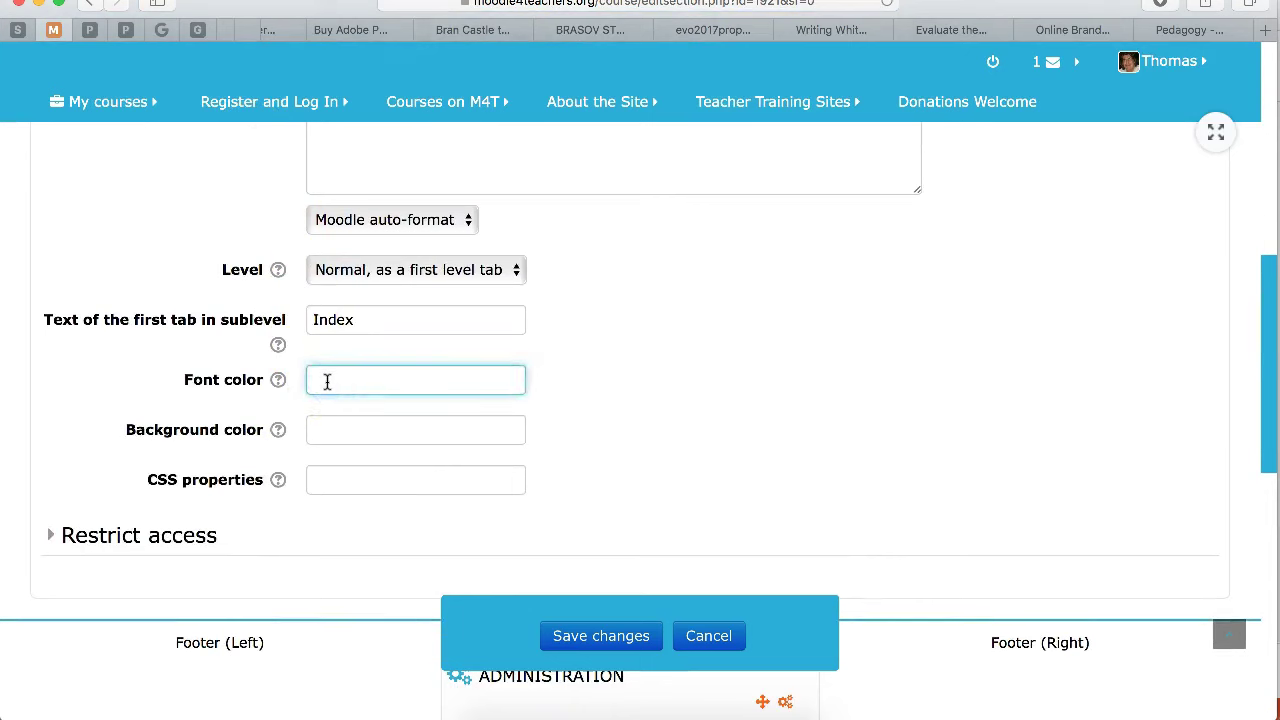
pyautogui.write('White')
pyautogui.click(352, 431)
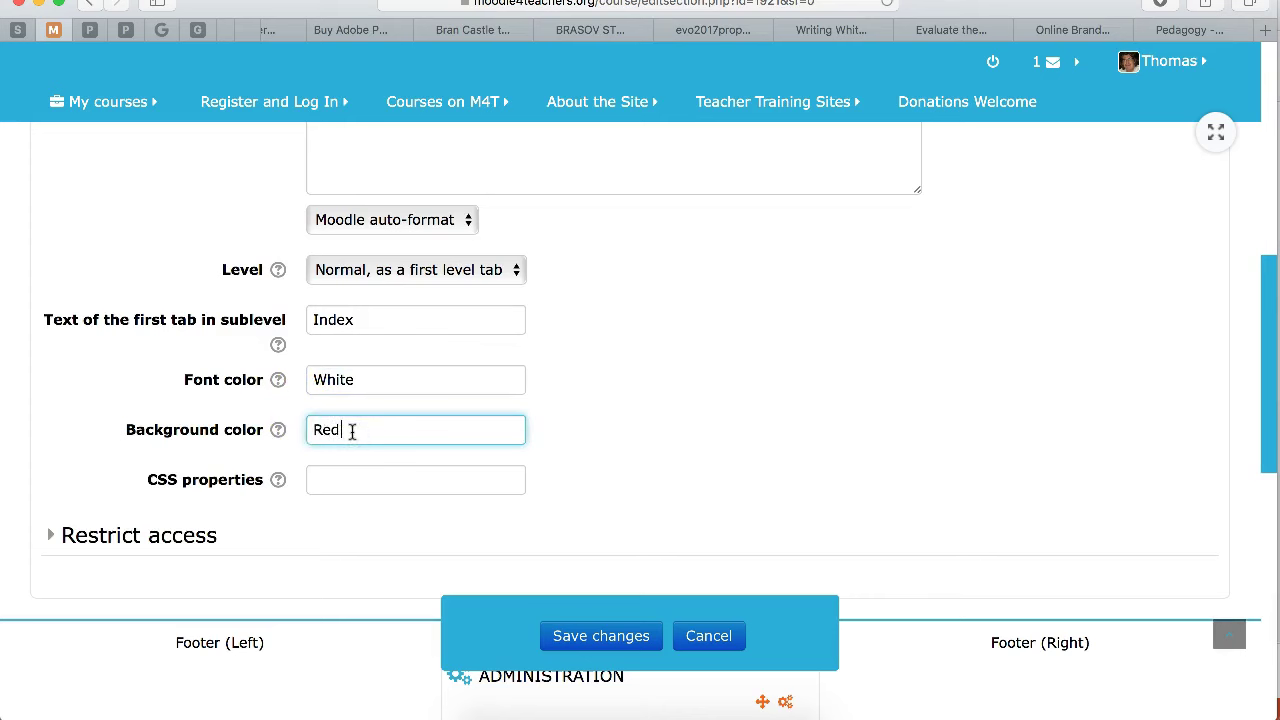
pyautogui.click(606, 636)
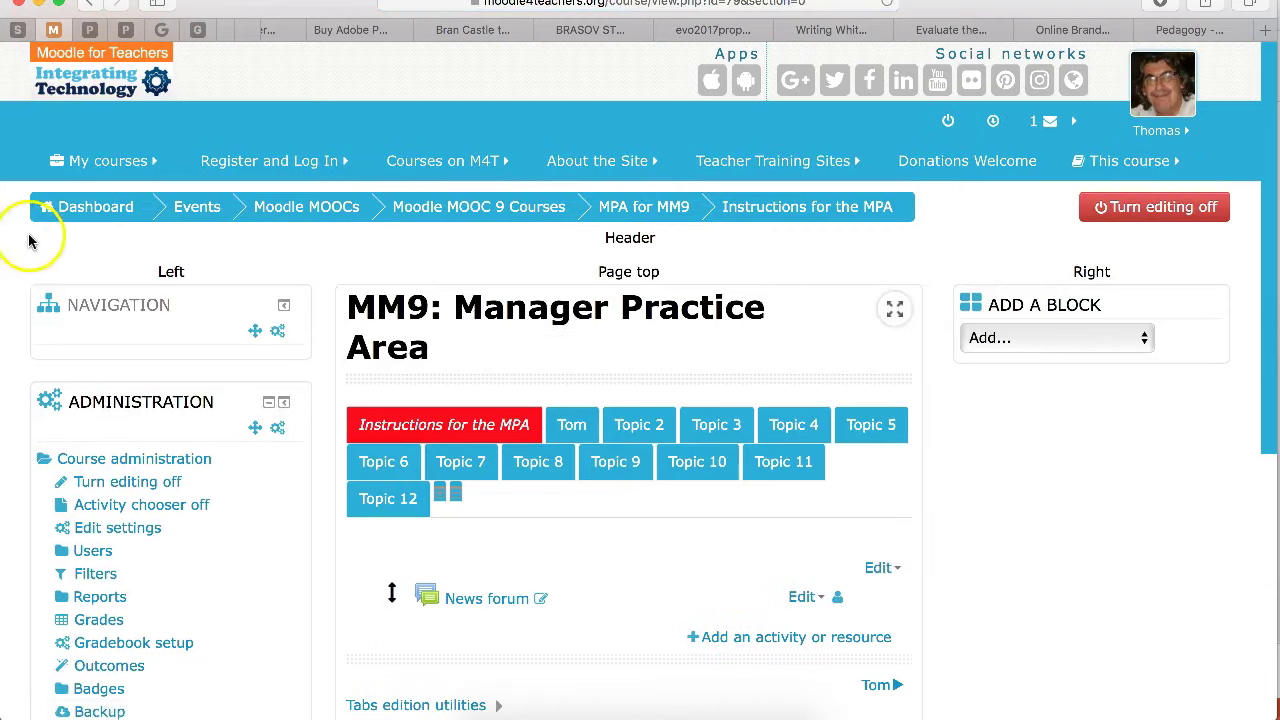
pyautogui.scroll(-3, 29, 241)
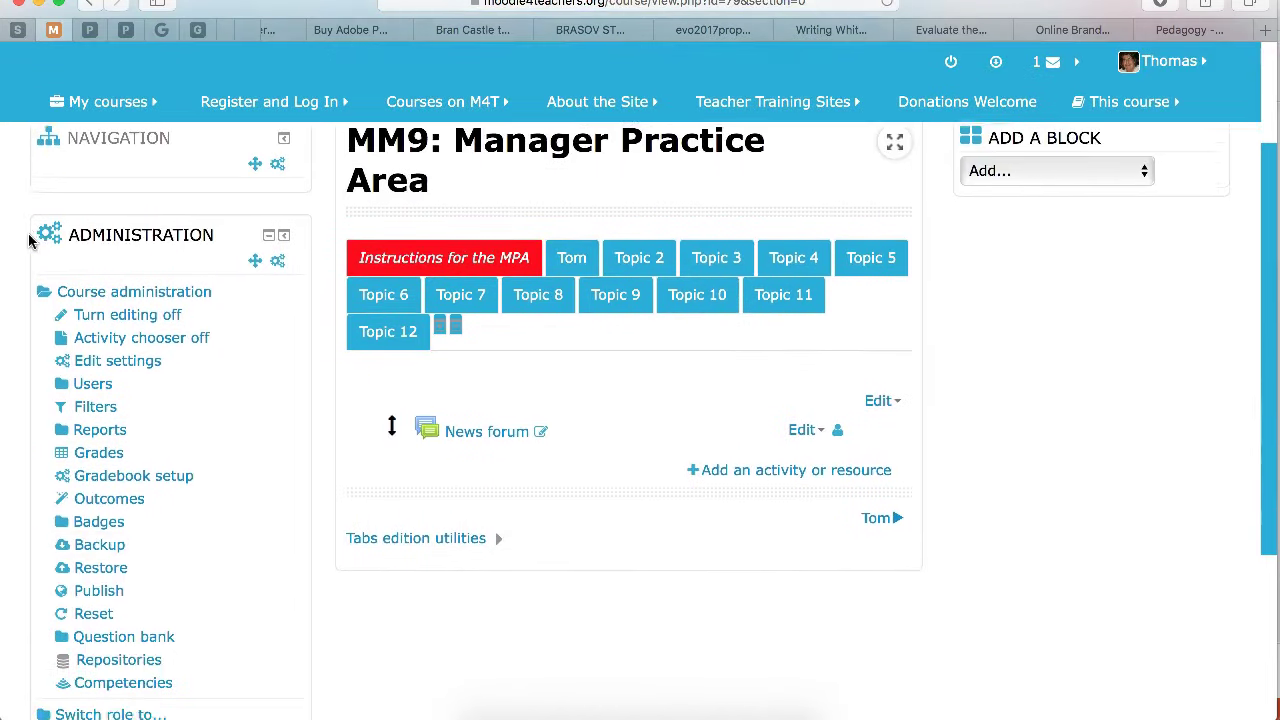
pyautogui.scroll(-2, 129, 251)
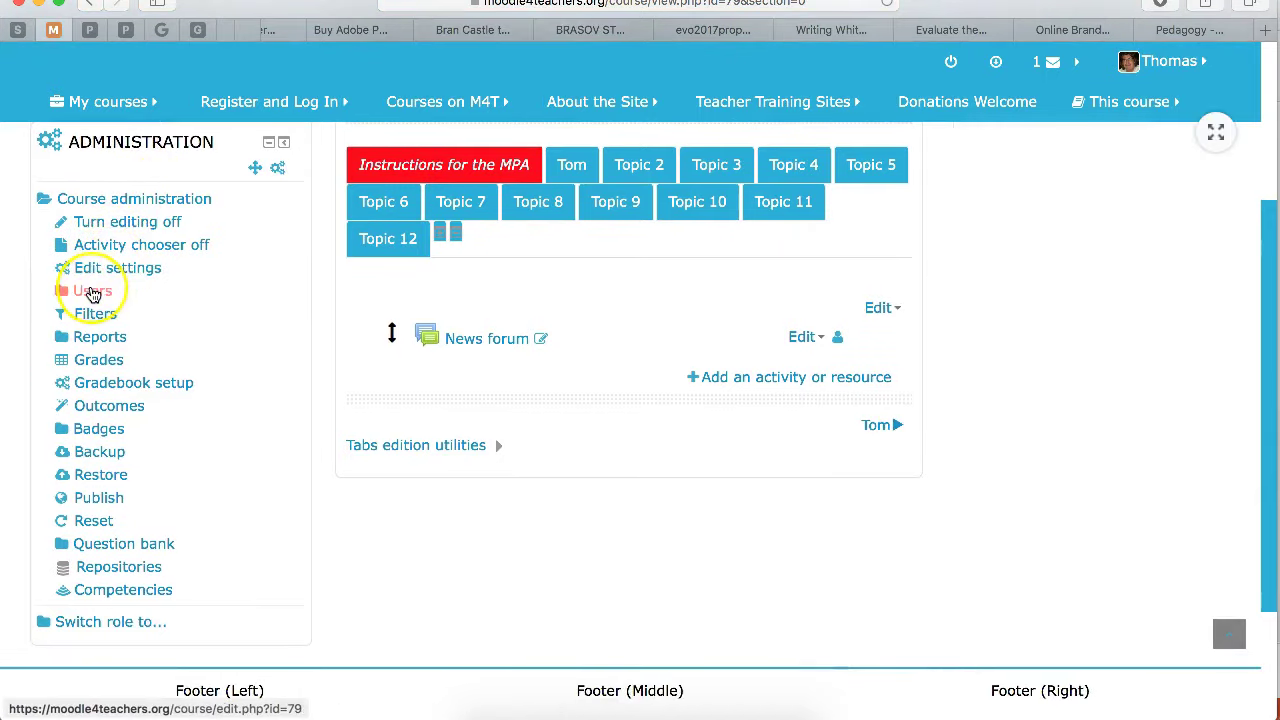
pyautogui.click(92, 291)
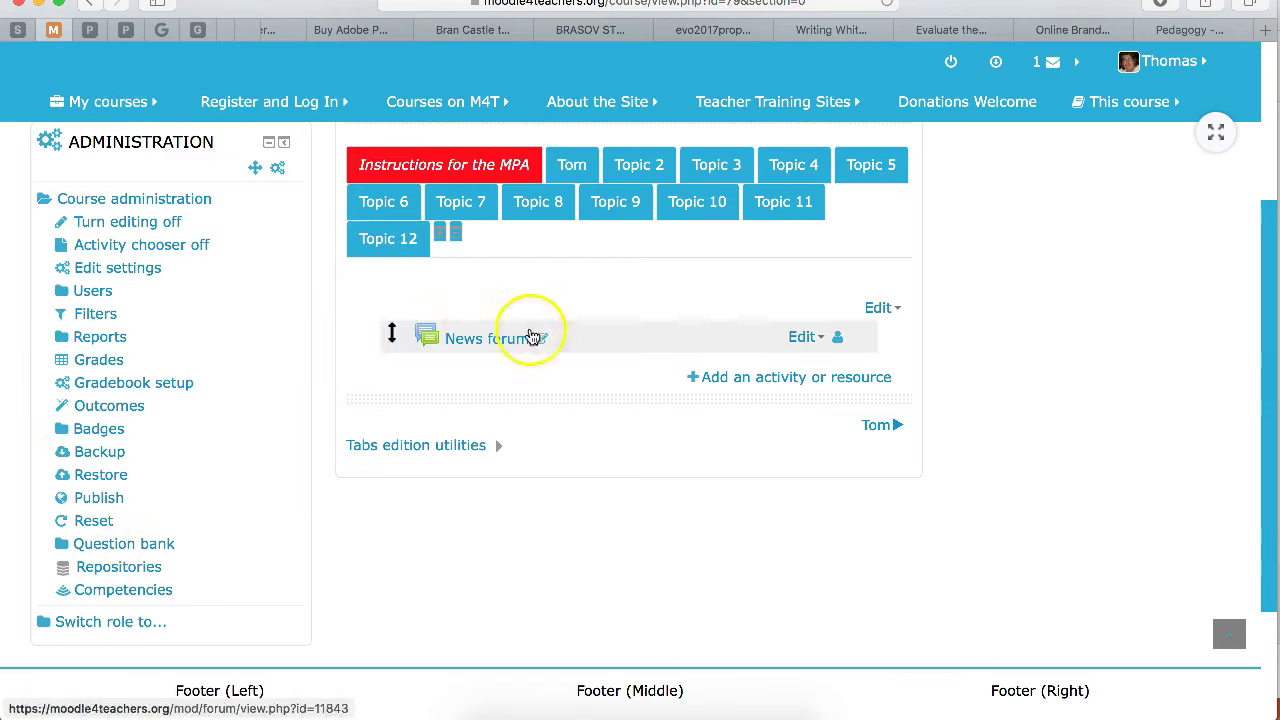
pyautogui.scroll(2, 687, 247)
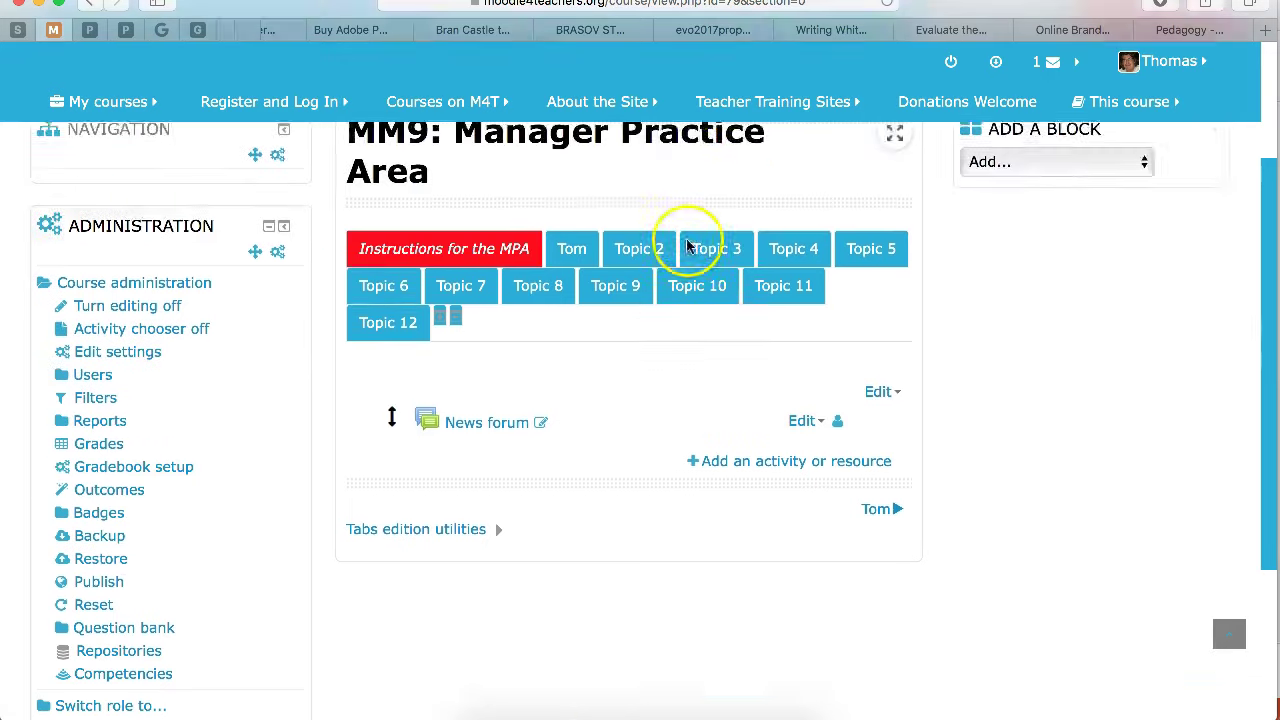
pyautogui.scroll(4, 687, 247)
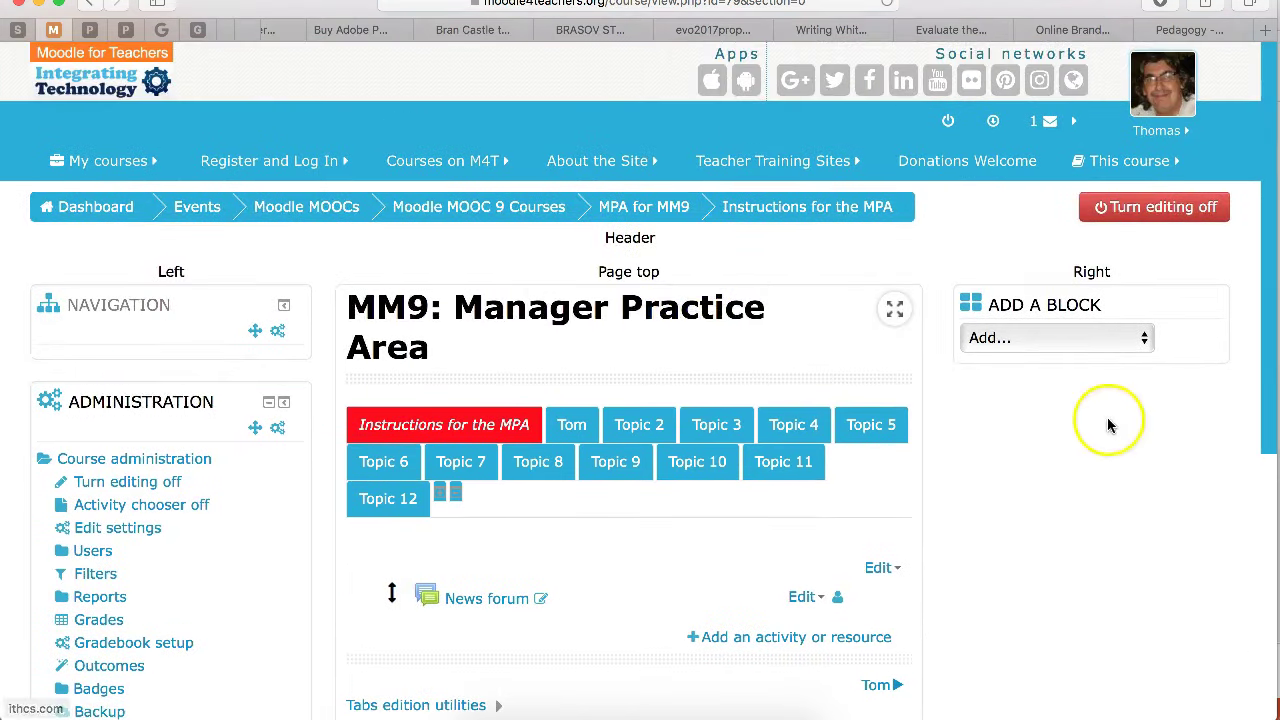
pyautogui.click(1142, 345)
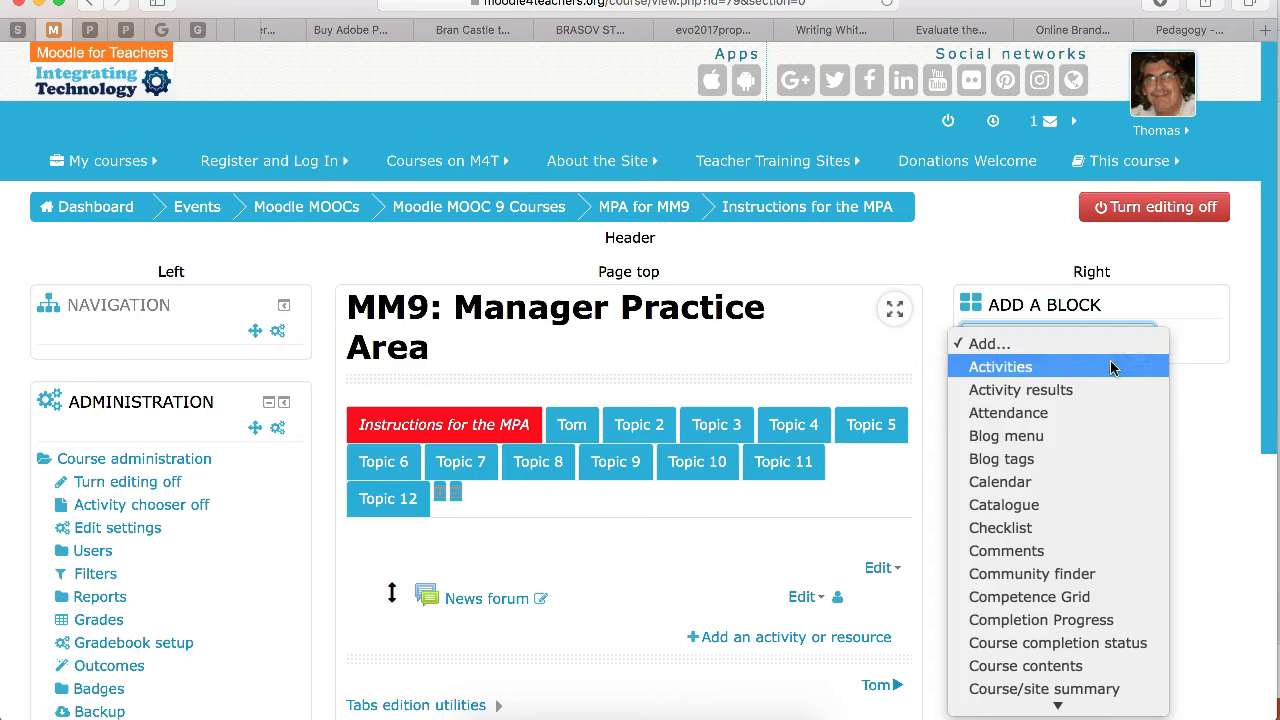
pyautogui.click(1015, 368)
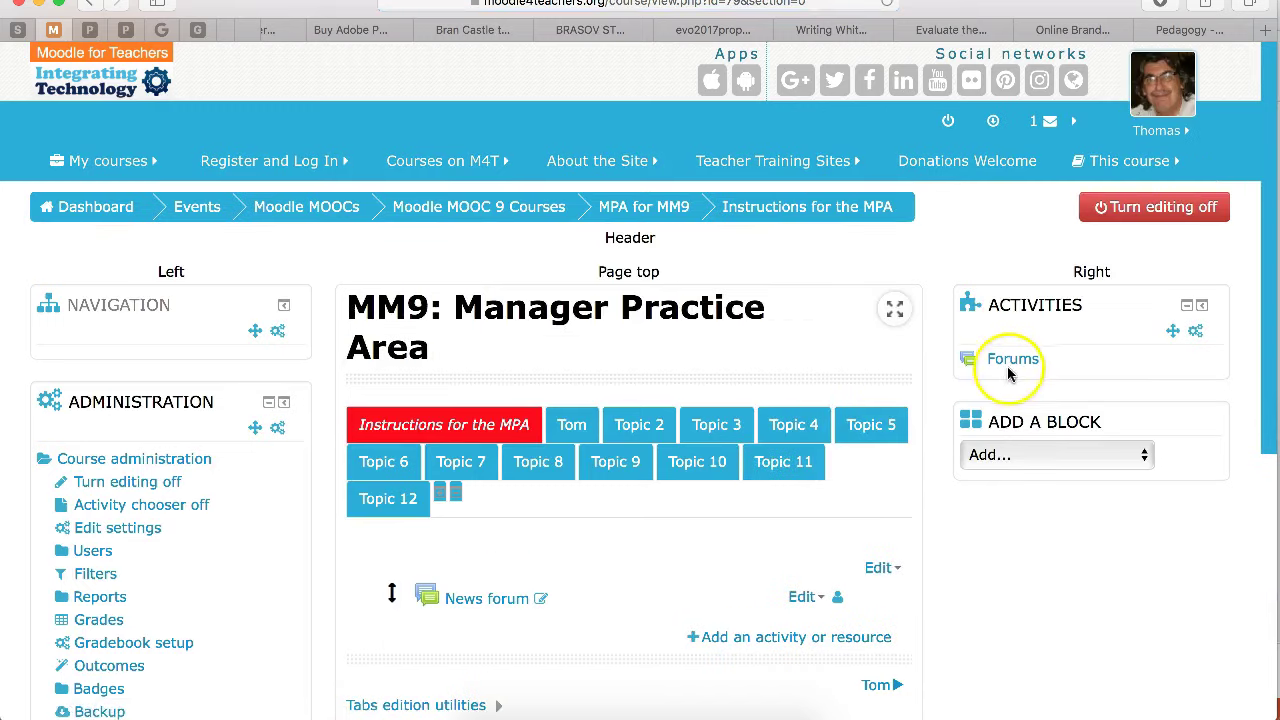
pyautogui.click(1197, 332)
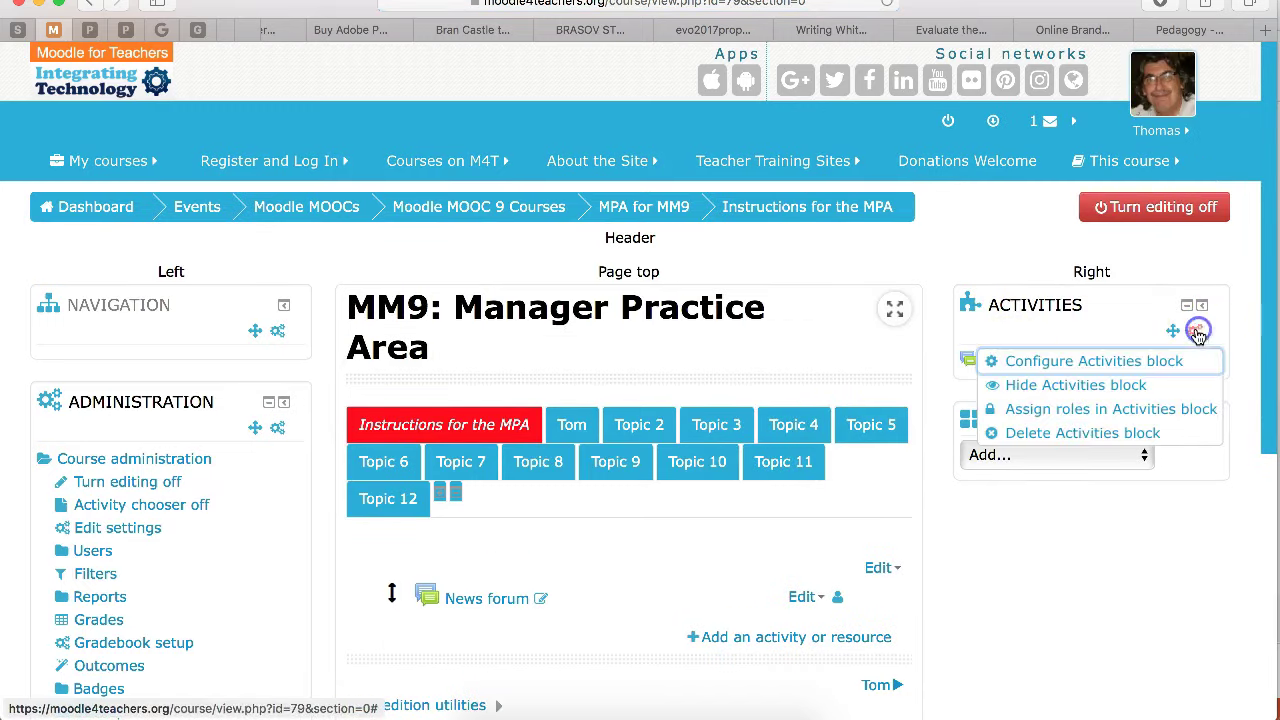
pyautogui.click(1063, 438)
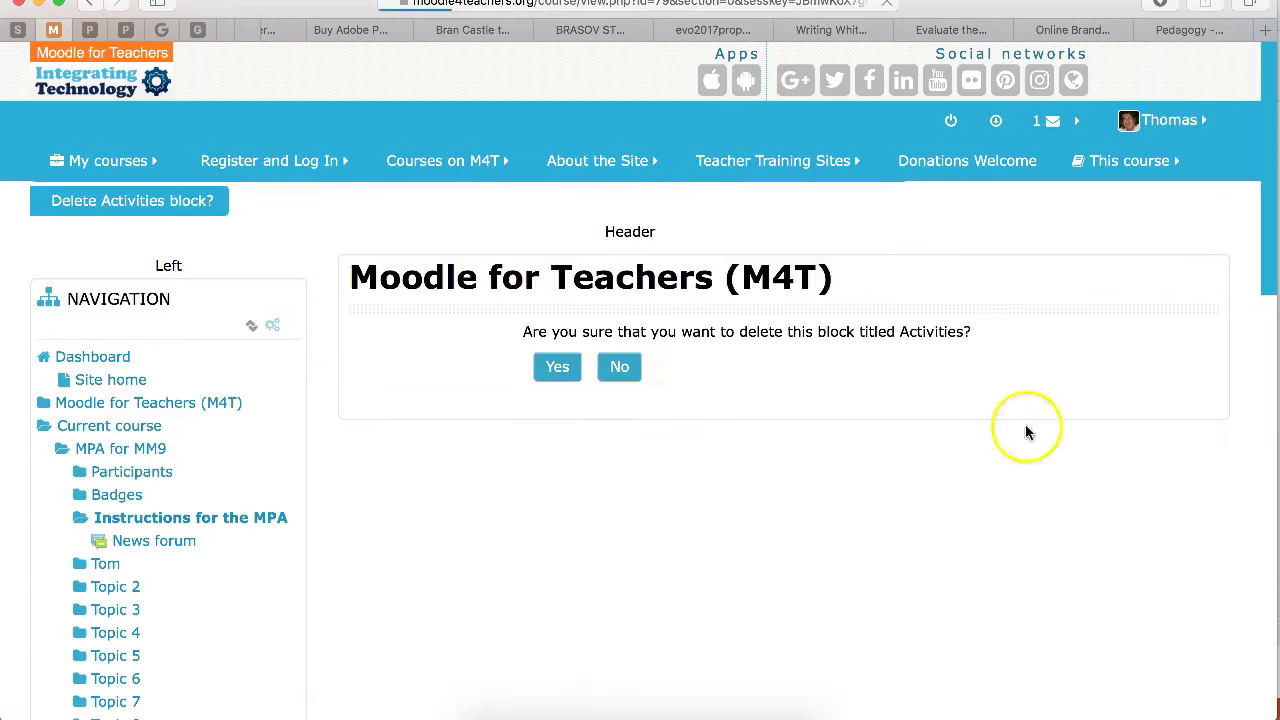
pyautogui.click(560, 407)
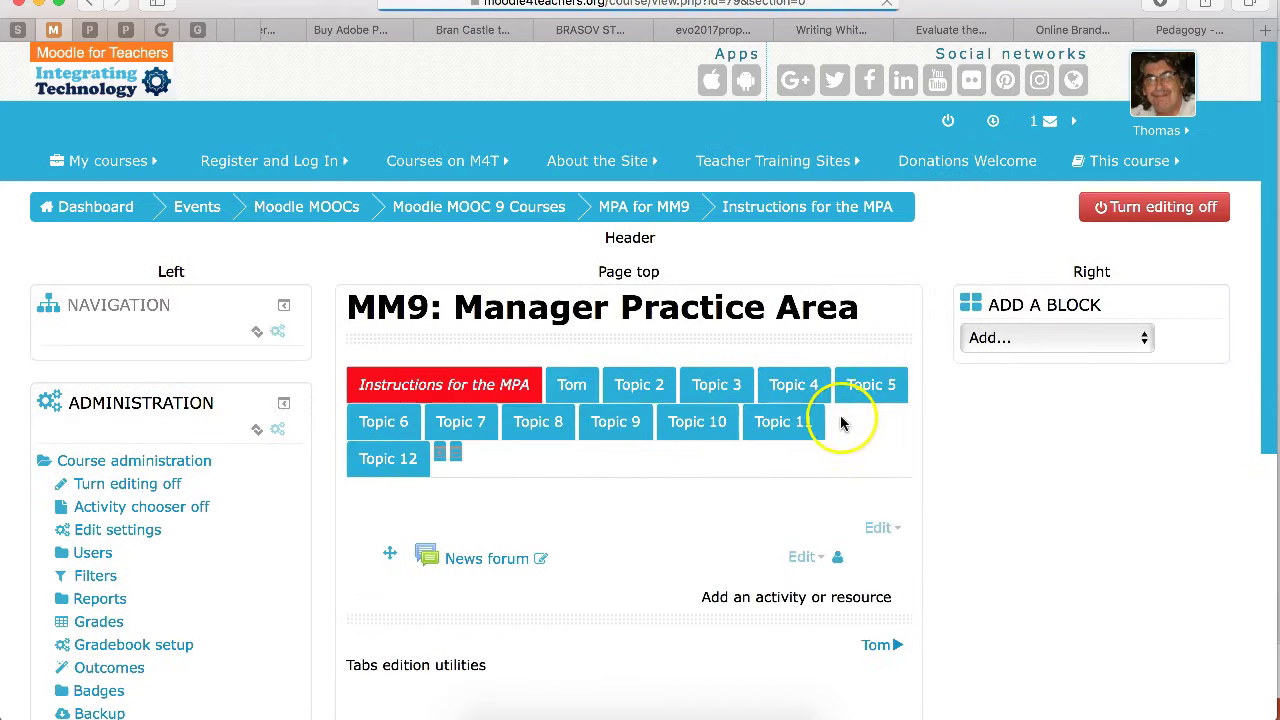
pyautogui.click(1147, 338)
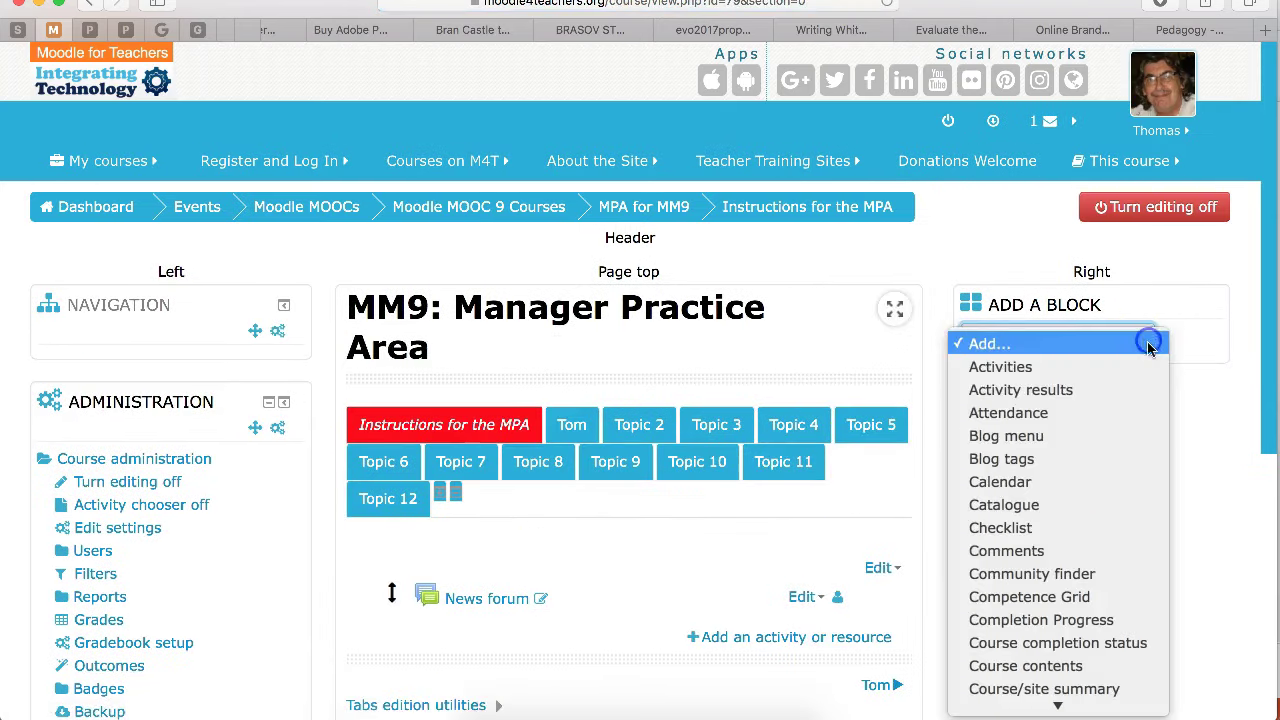
pyautogui.scroll(-5, 1085, 552)
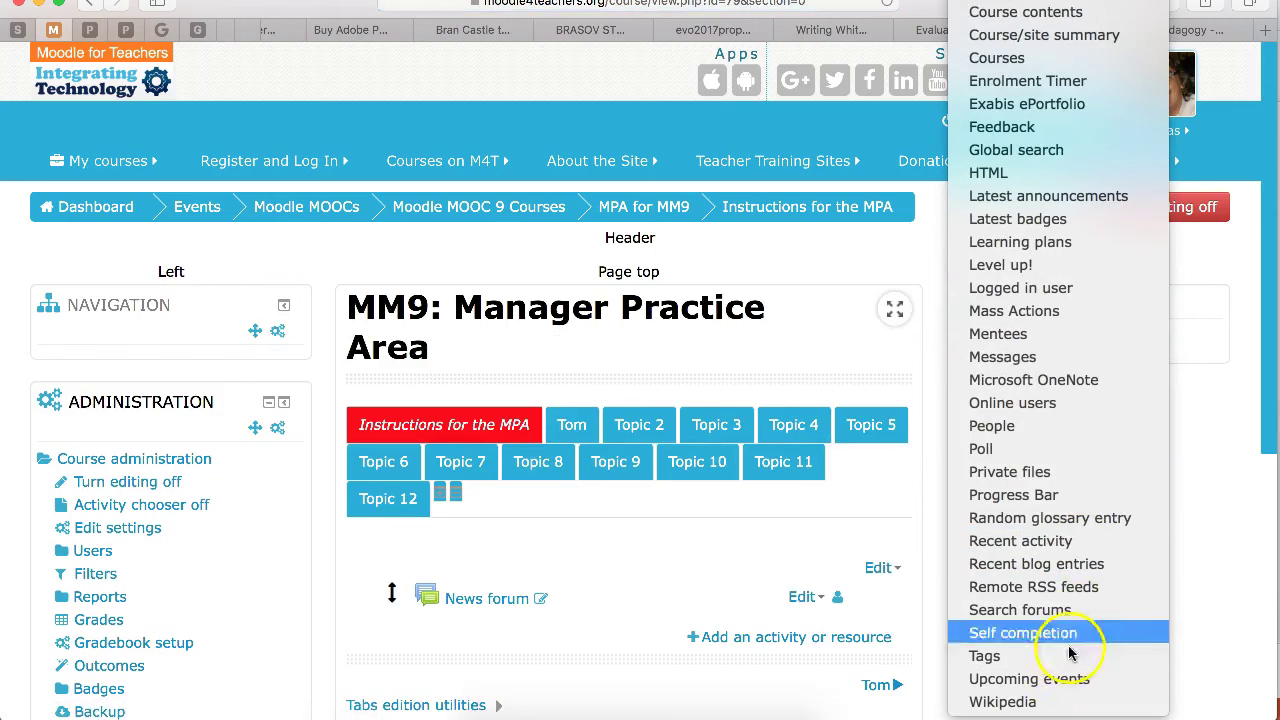
pyautogui.click(1233, 424)
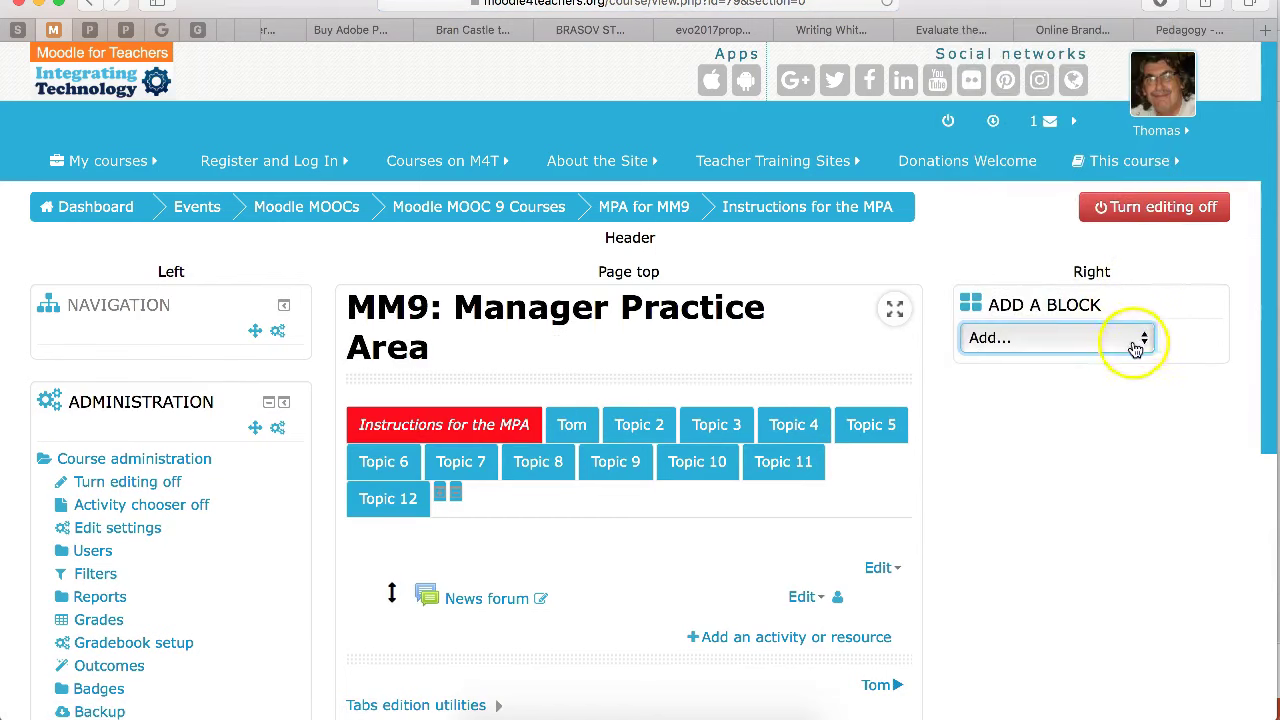
pyautogui.click(1141, 343)
pyautogui.scroll(-5, 1094, 505)
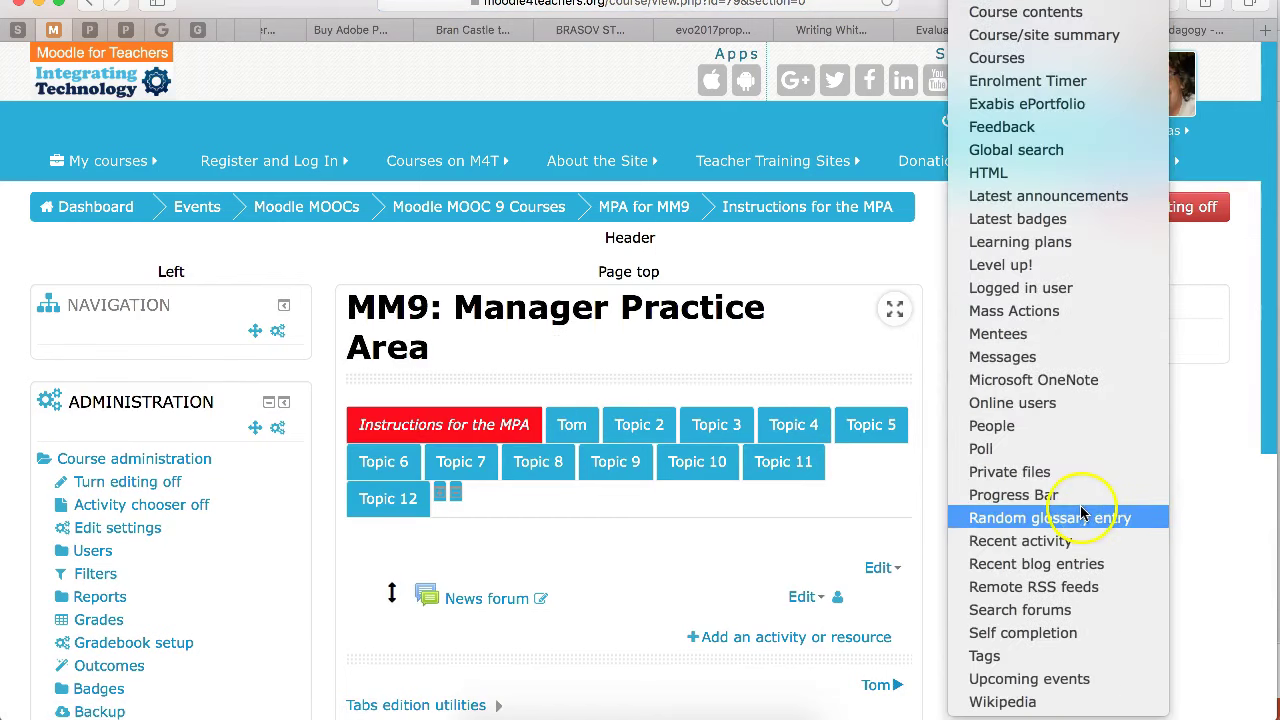
pyautogui.click(1205, 510)
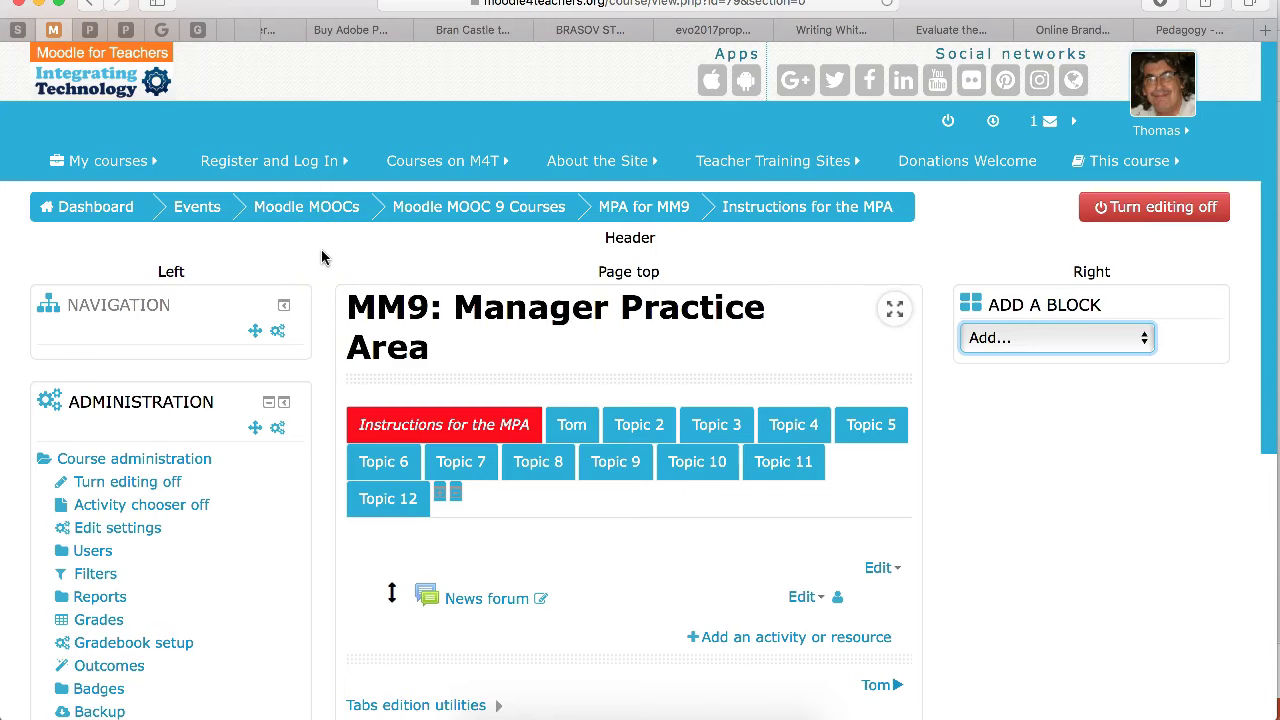
pyautogui.scroll(-1, 321, 258)
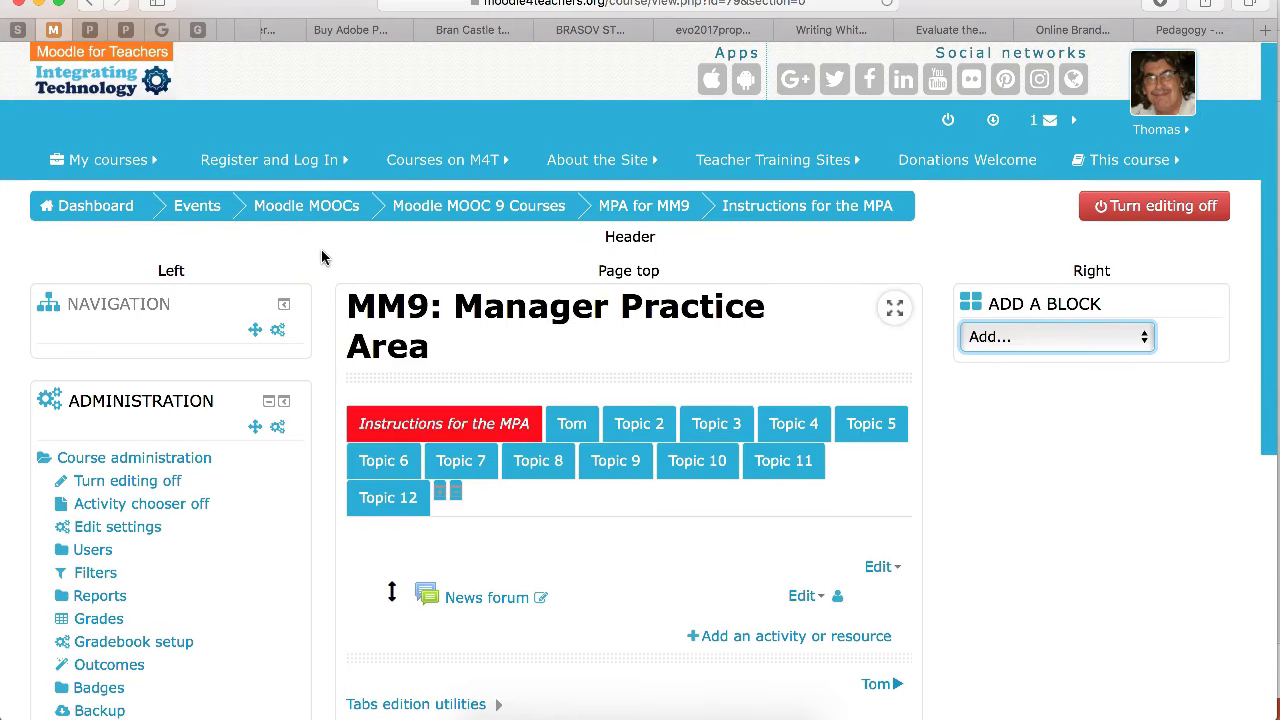
pyautogui.scroll(-1, 321, 258)
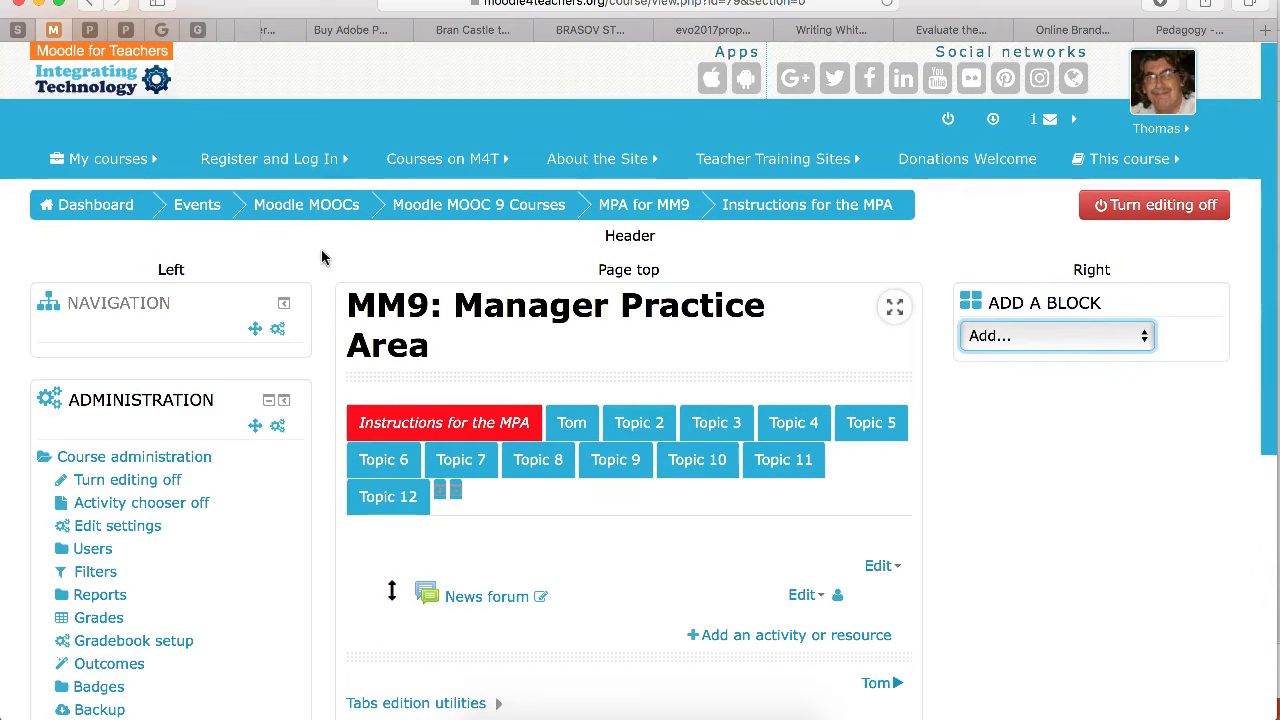
pyautogui.scroll(-3, 357, 249)
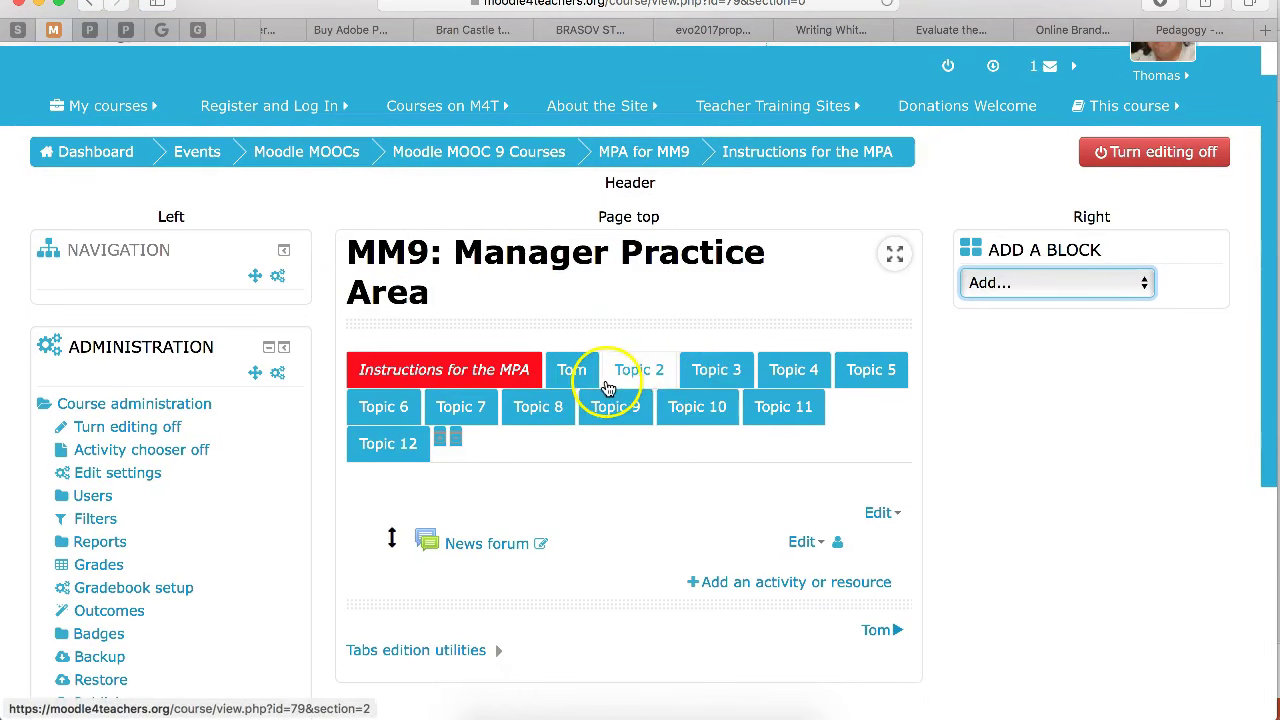
# Step: Delete the News forum from the Instructions for the MPA section
pyautogui.click(816, 543)
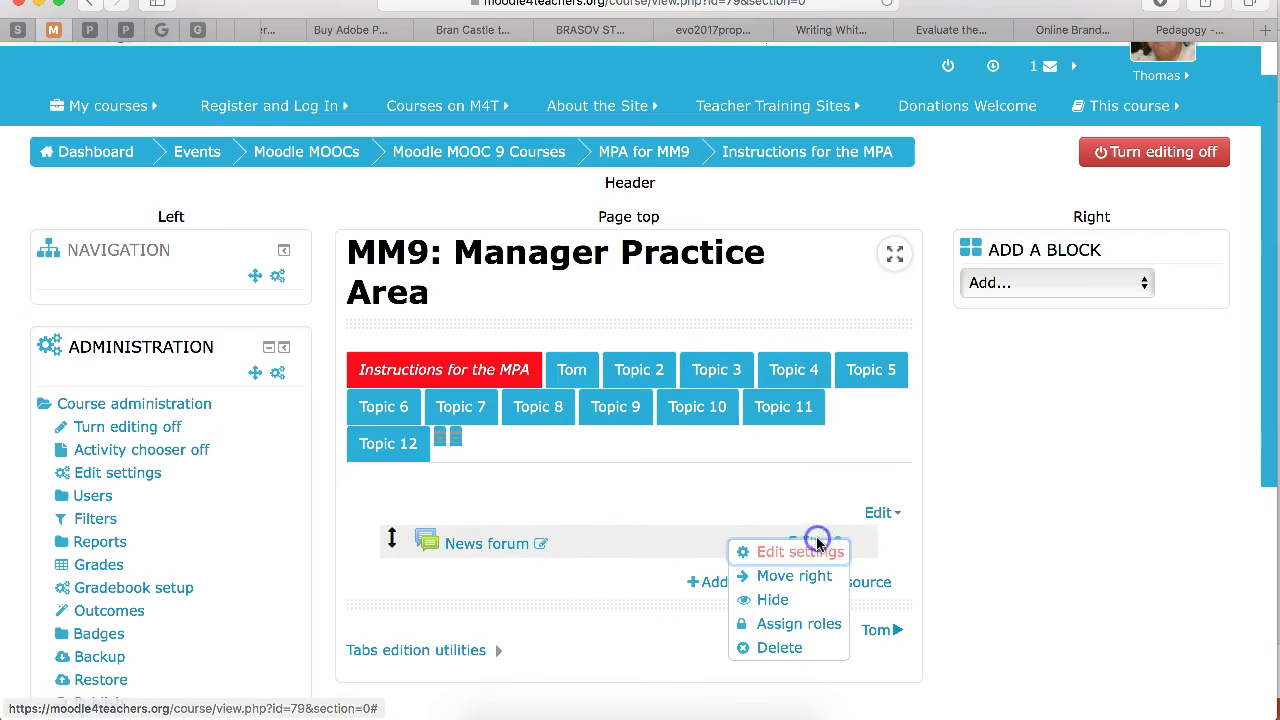
pyautogui.click(779, 648)
pyautogui.click(604, 487)
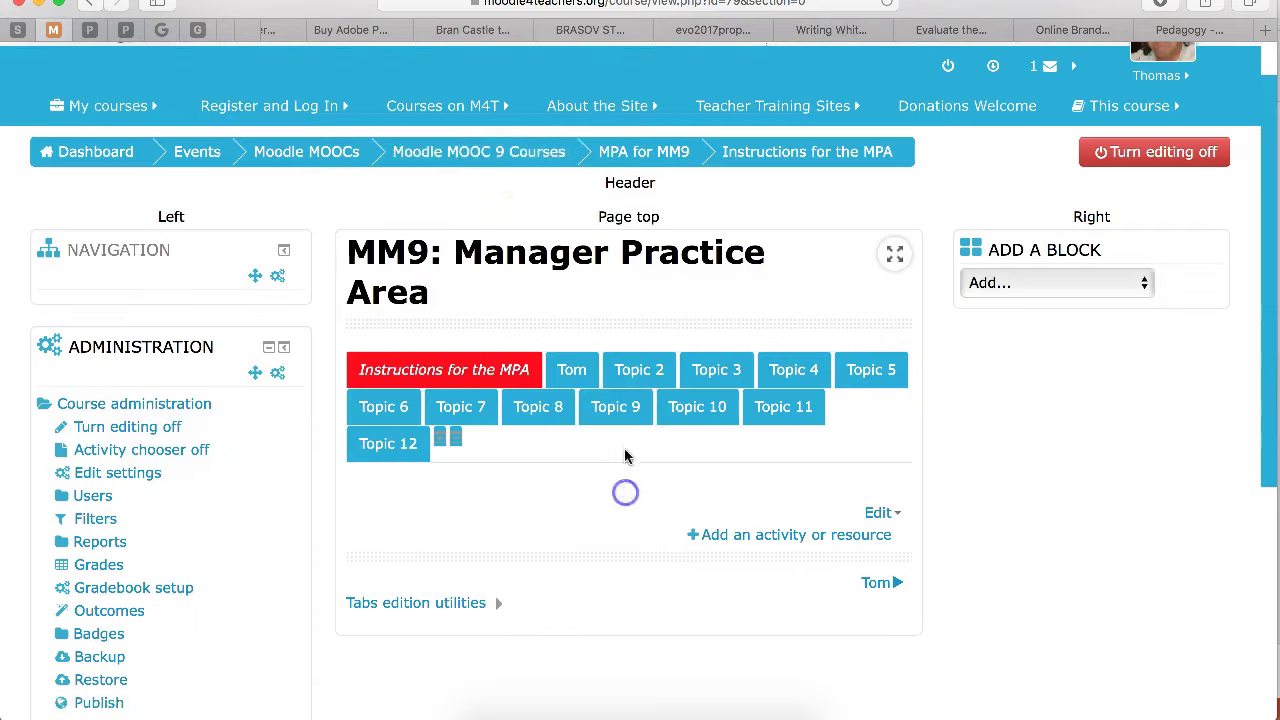
pyautogui.scroll(-1, 60, 425)
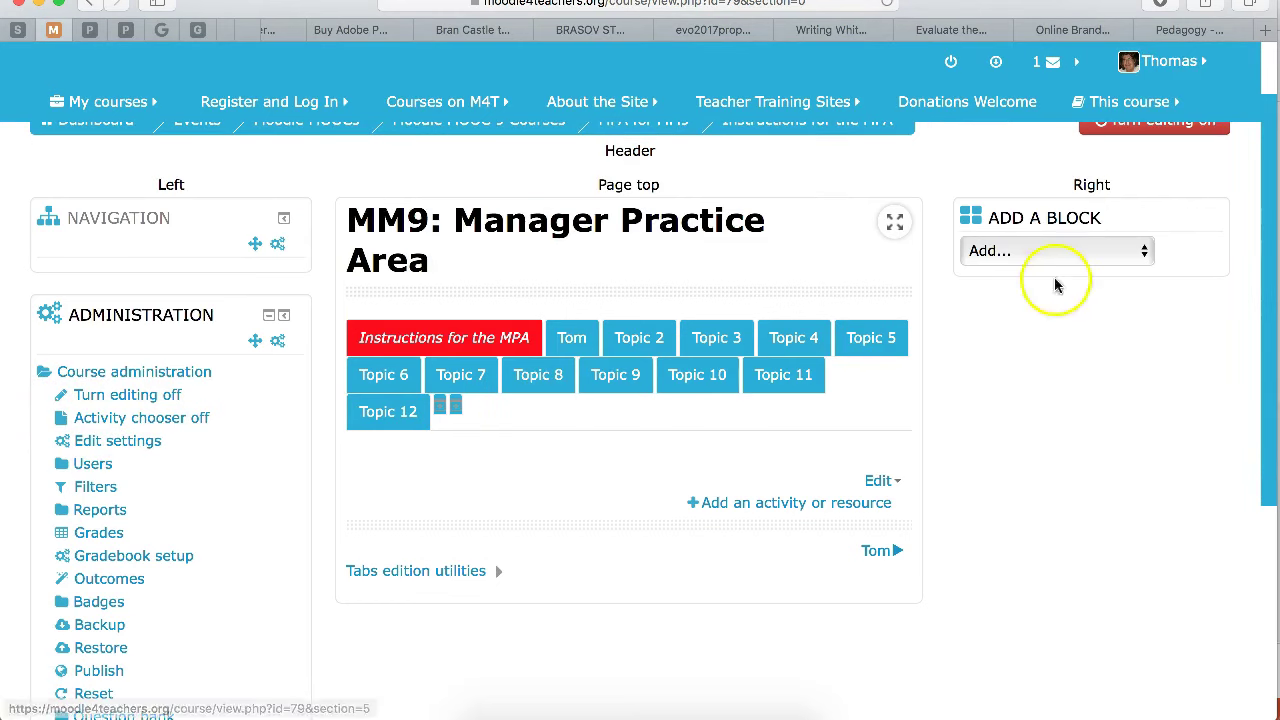
# Step: Browse the Add a block list and close it without adding a block
pyautogui.click(1143, 251)
pyautogui.scroll(-5, 1035, 492)
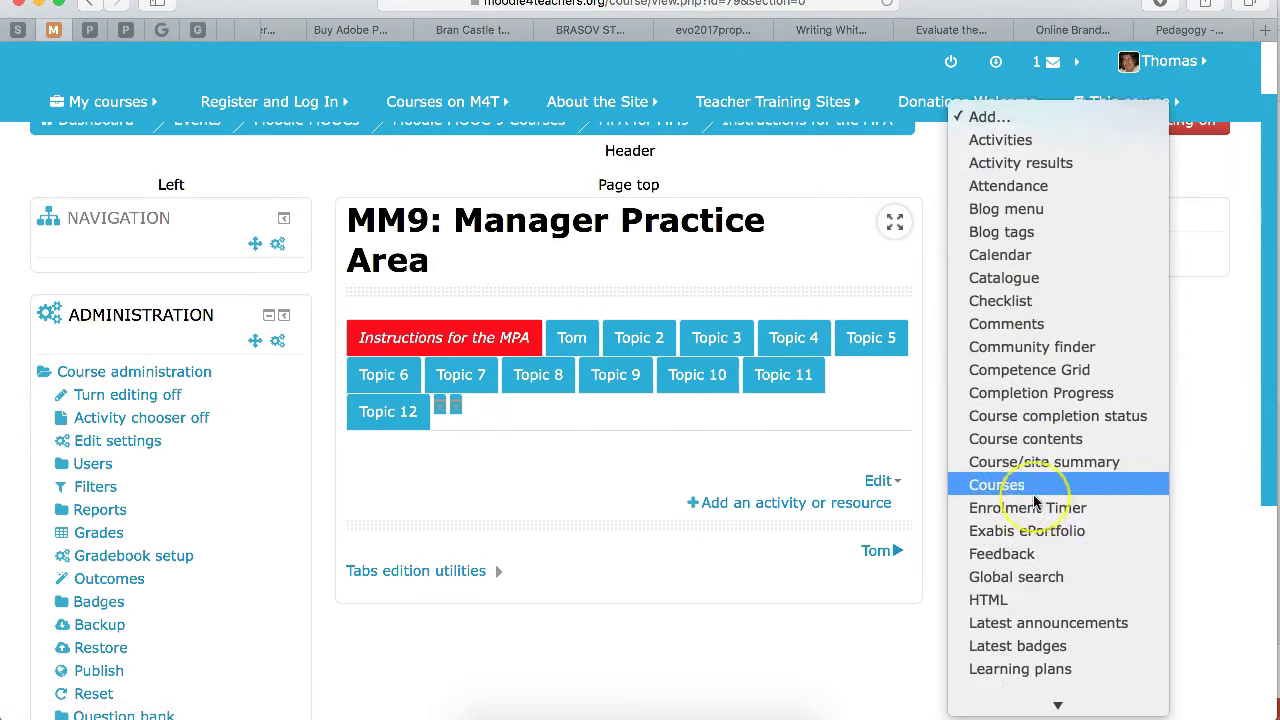
pyautogui.click(1015, 573)
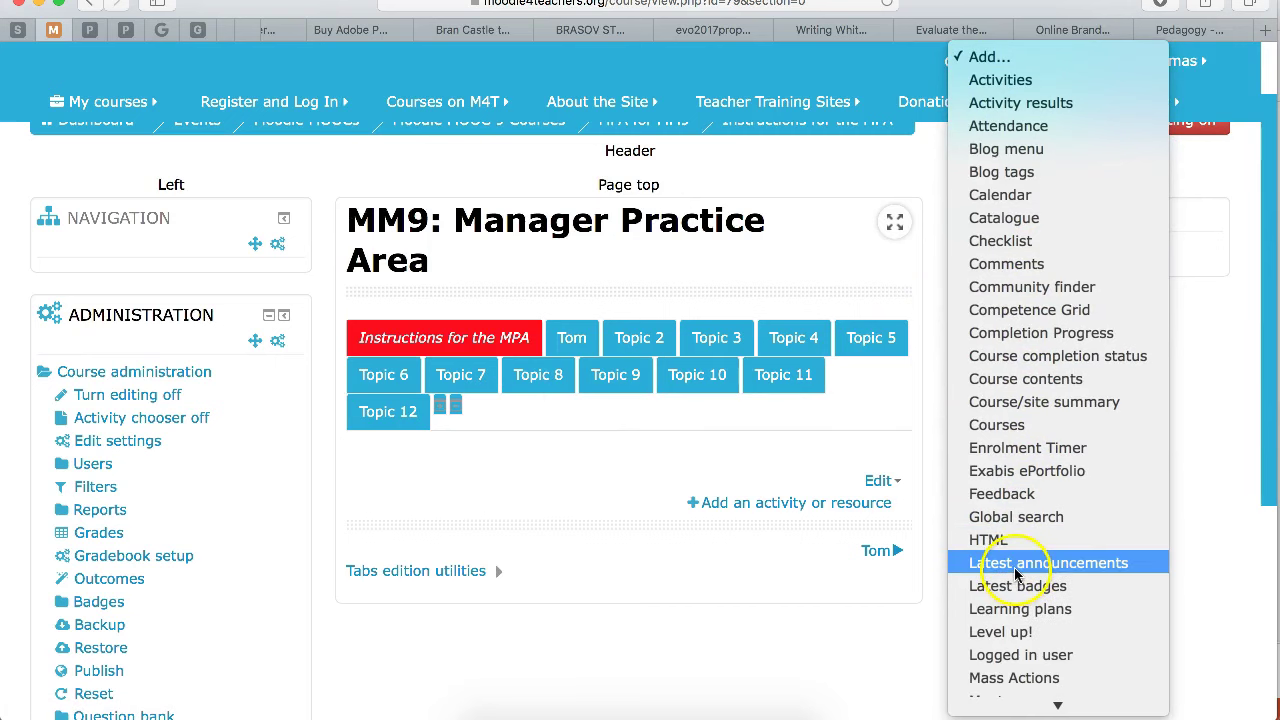
pyautogui.click(645, 424)
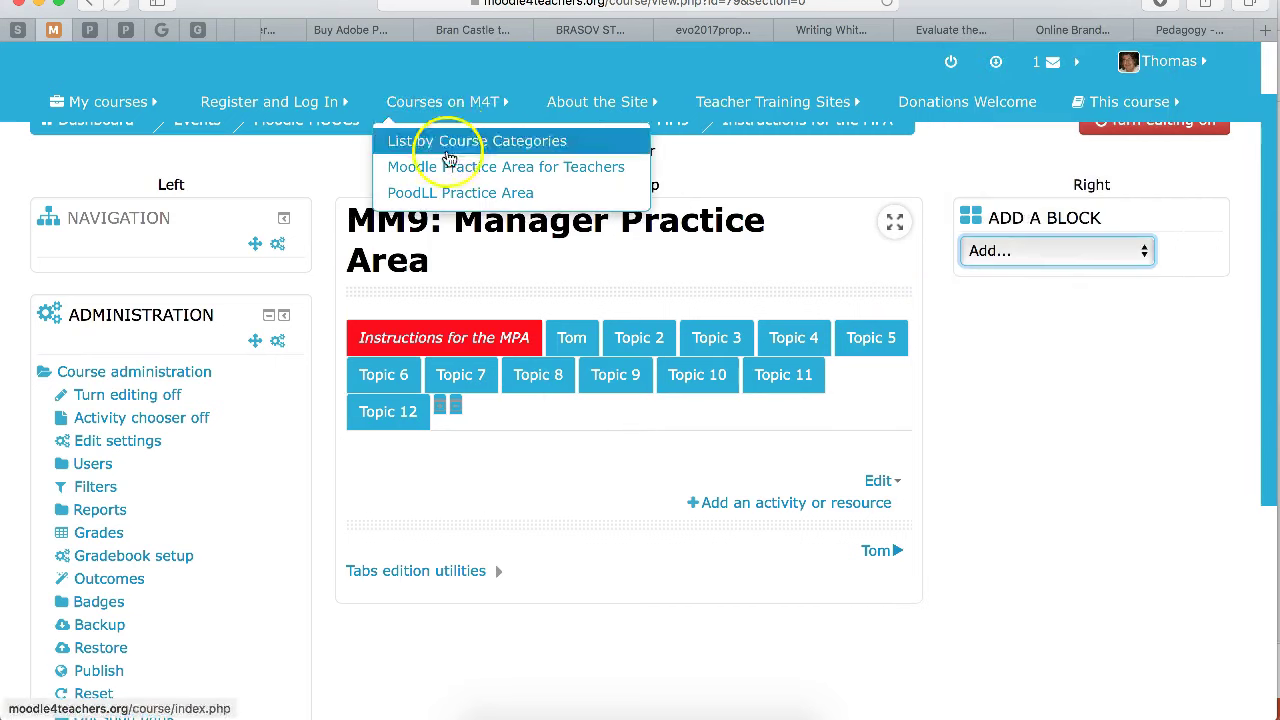